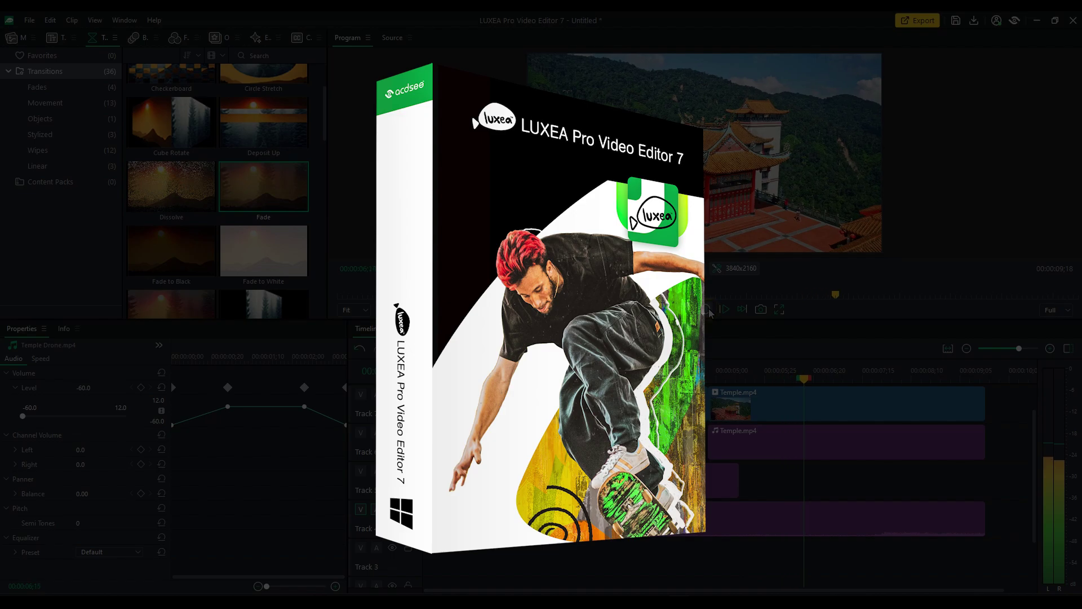
Step: Stop playback, dock the Program monitor as a full-height right column, and close Source
{"action": "left_click", "coordinate": [706, 309]}
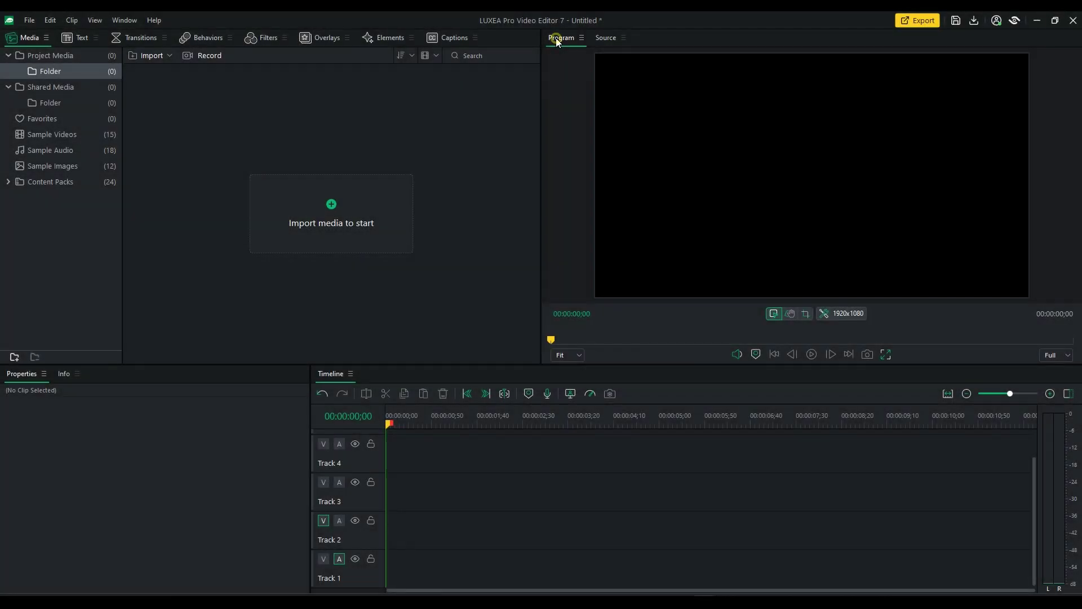
{"action": "left_click_drag", "start_coordinate": [561, 37], "coordinate": [789, 146]}
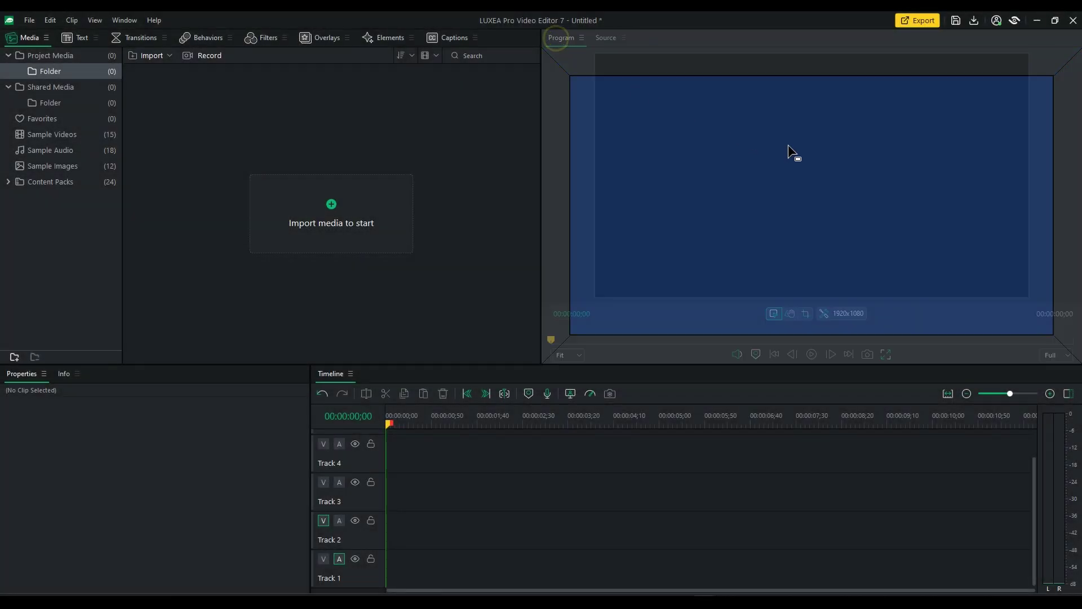
{"action": "left_click_drag", "start_coordinate": [1074, 237], "coordinate": [1074, 237]}
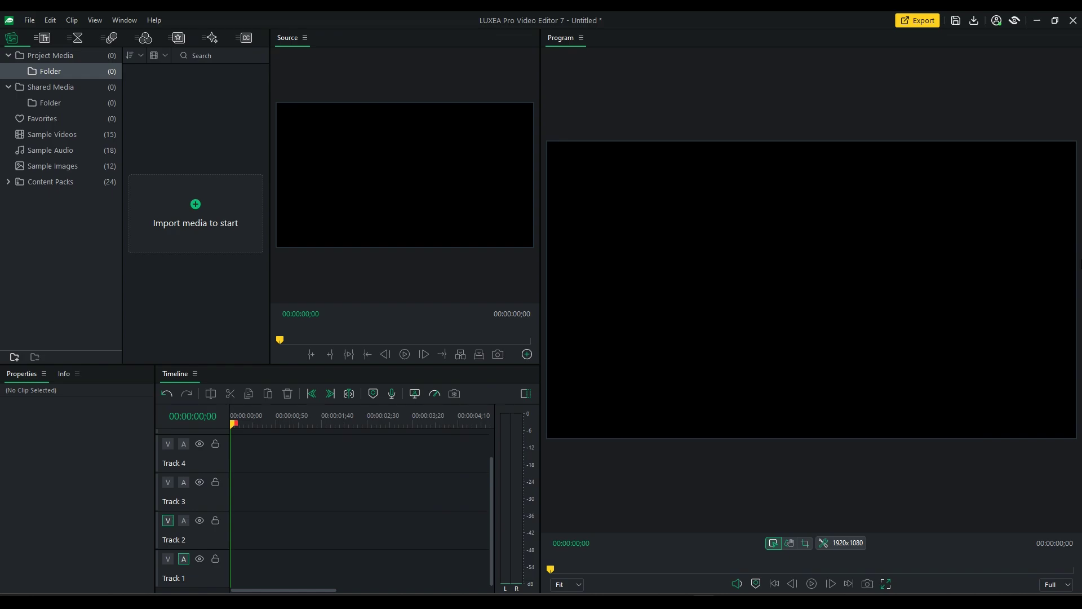
{"action": "left_click", "coordinate": [305, 38]}
{"action": "left_click", "coordinate": [317, 46]}
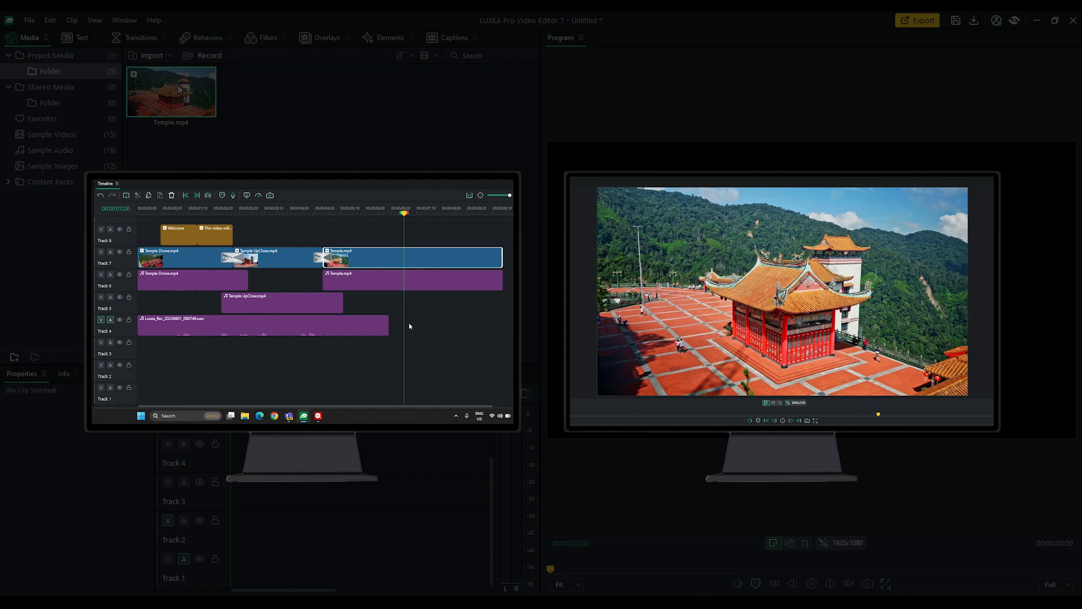
Step: Place Temple.mp4 on Track 4, widen the Program monitor, and float the Properties panel
{"action": "left_click_drag", "start_coordinate": [170, 92], "coordinate": [232, 463]}
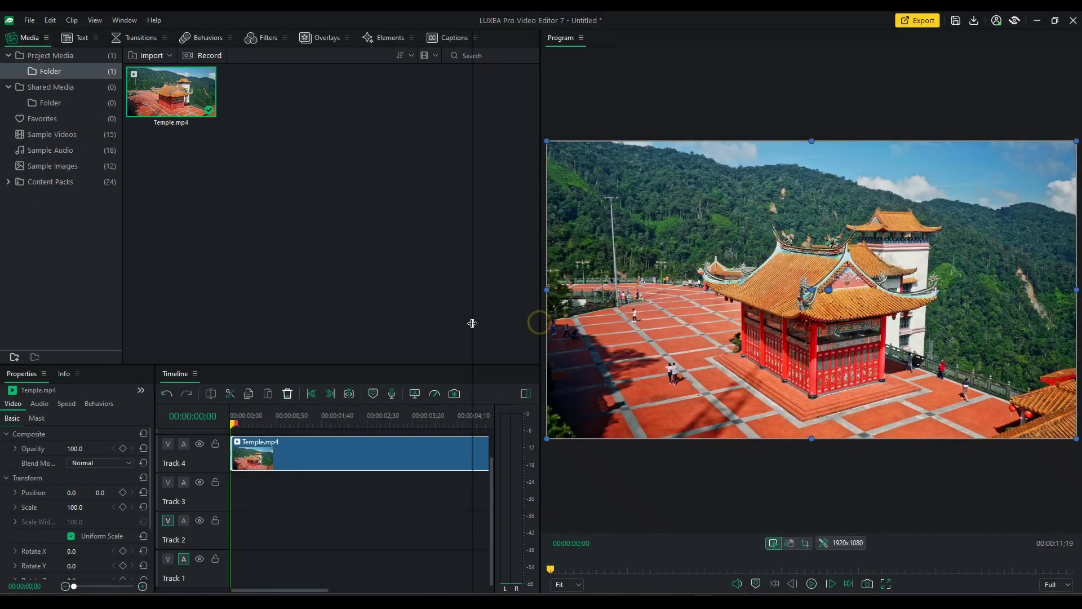
{"action": "left_click_drag", "start_coordinate": [473, 323], "coordinate": [557, 319]}
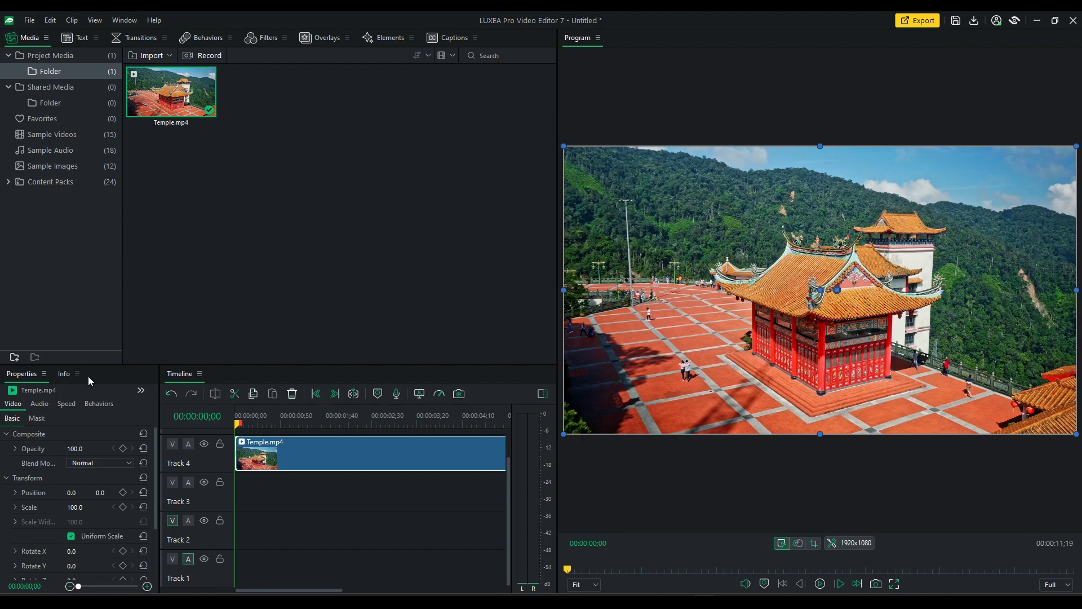
{"action": "left_click", "coordinate": [67, 392]}
{"action": "left_click_drag", "start_coordinate": [85, 374], "coordinate": [85, 57]}
Step: Close the Info panel, enlarge the timeline area, and start playback
{"action": "left_click", "coordinate": [26, 373]}
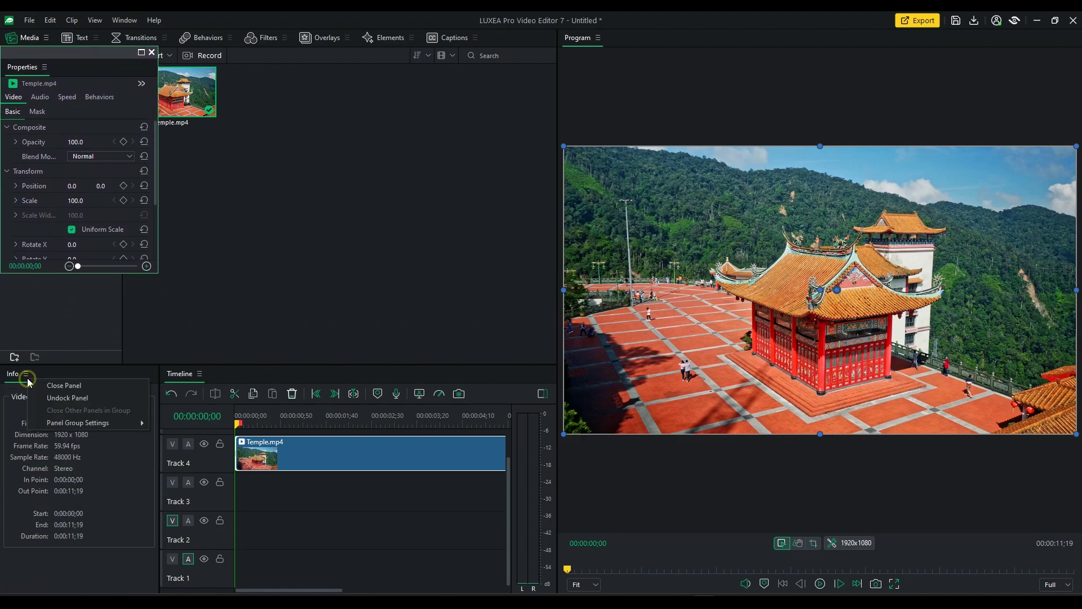
{"action": "left_click", "coordinate": [40, 389]}
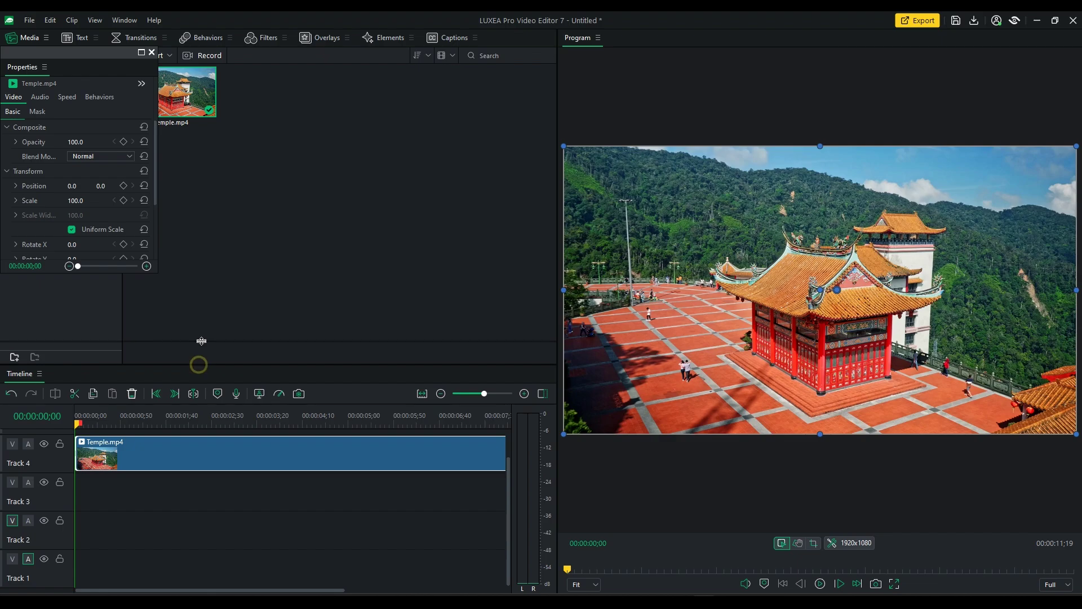
{"action": "left_click_drag", "start_coordinate": [201, 341], "coordinate": [201, 281]}
{"action": "key", "text": "space"}
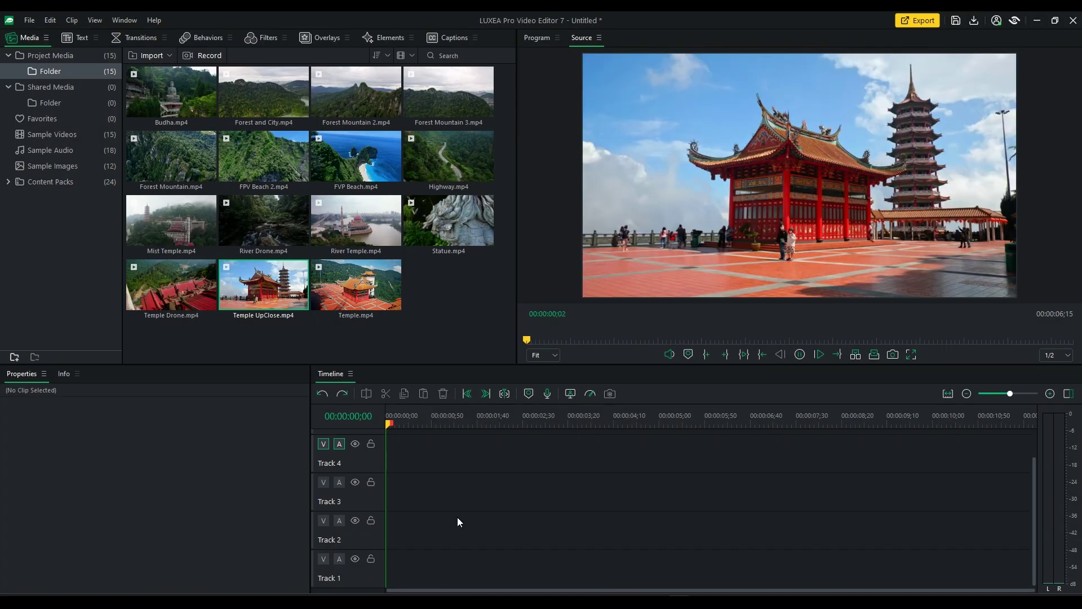
Step: Mark In and Out points on Temple UpClose.mp4 (00:00:02;23) and insert the range on Track 4
{"action": "left_click", "coordinate": [799, 354]}
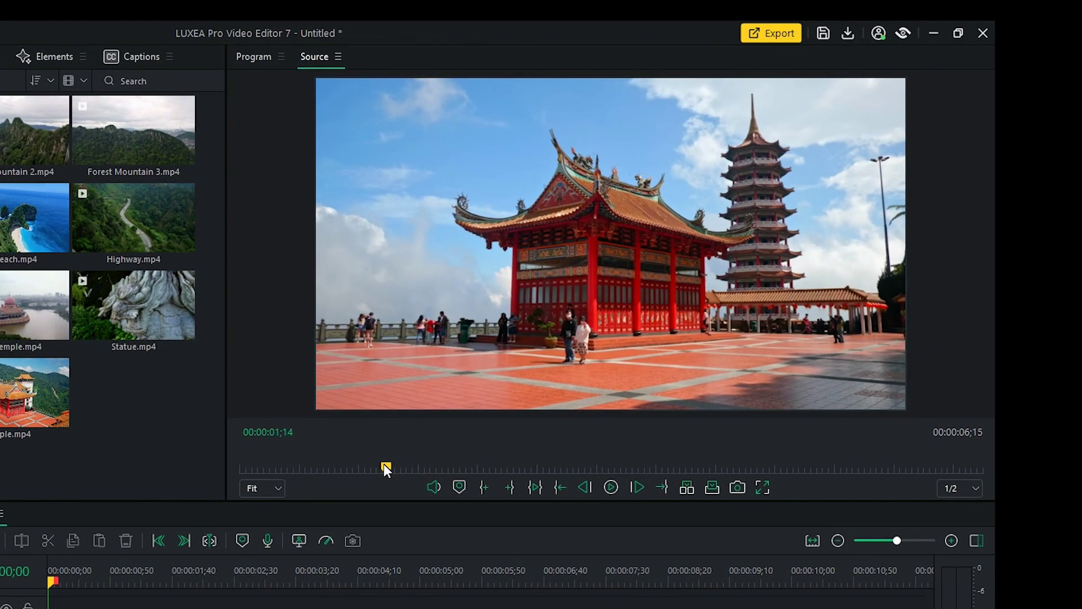
{"action": "key", "text": "i"}
{"action": "key", "text": "space"}
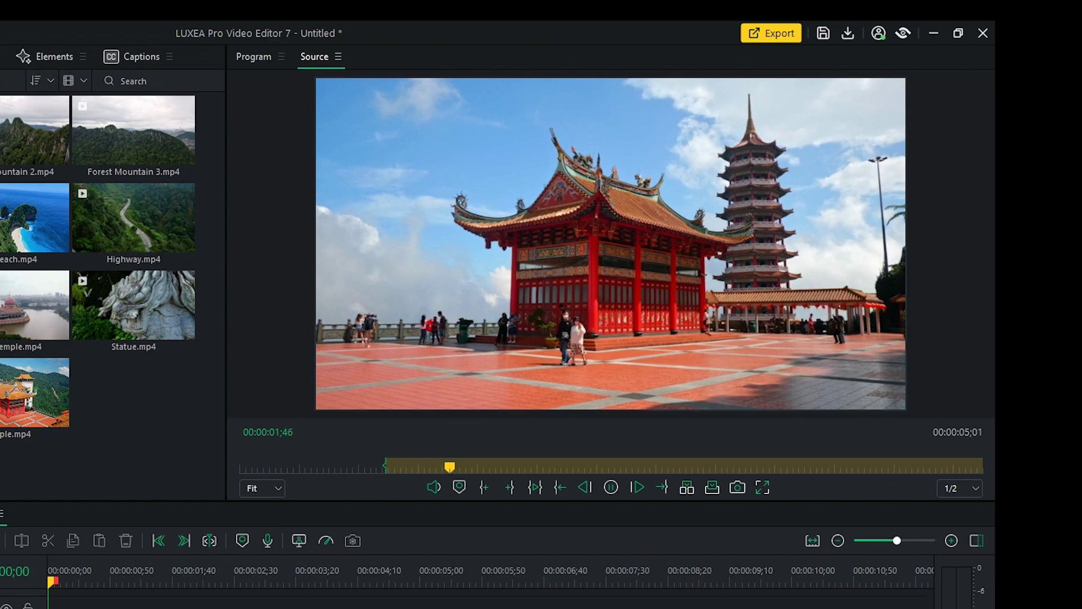
{"action": "key", "text": "o"}
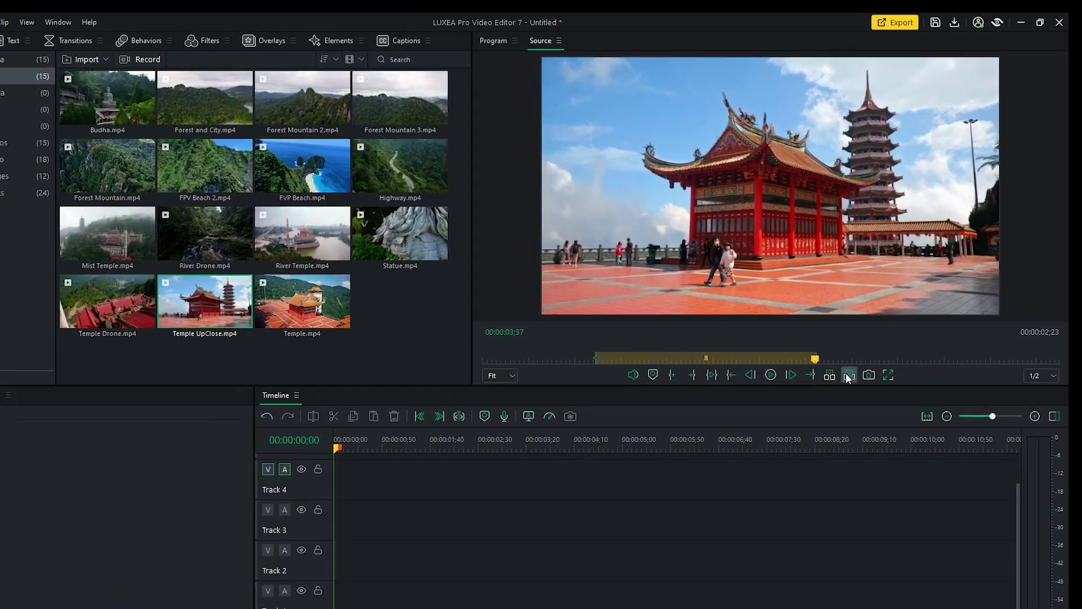
{"action": "key", "text": "comma"}
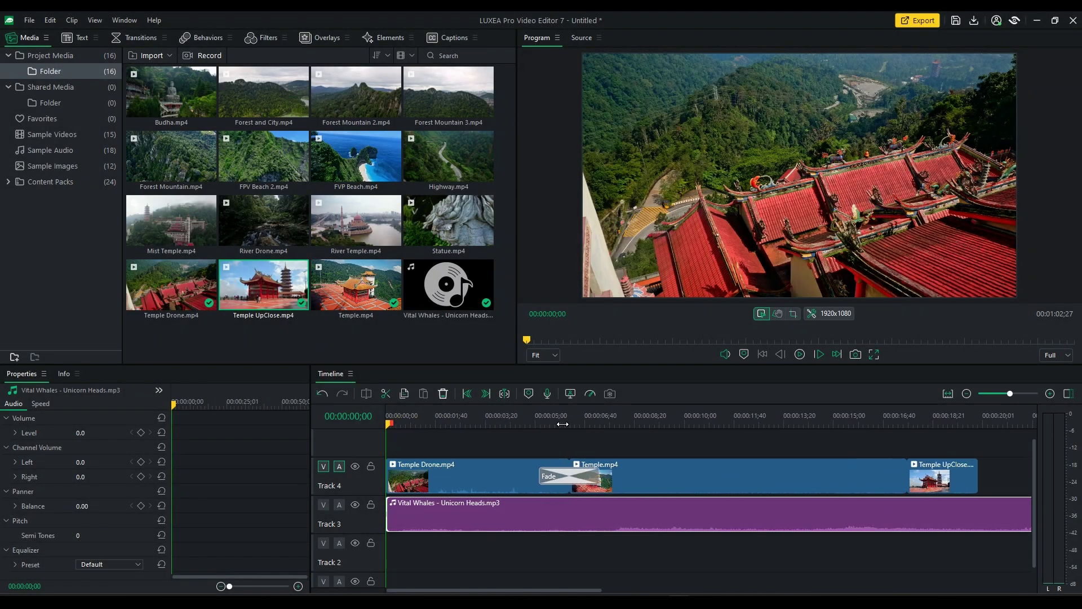
Step: Trim the end of the Vital Whales music clip on the timeline
{"action": "left_click_drag", "start_coordinate": [563, 424], "coordinate": [432, 420]}
{"action": "left_click_drag", "start_coordinate": [881, 514], "coordinate": [544, 514]}
{"action": "left_click_drag", "start_coordinate": [415, 414], "coordinate": [835, 415]}
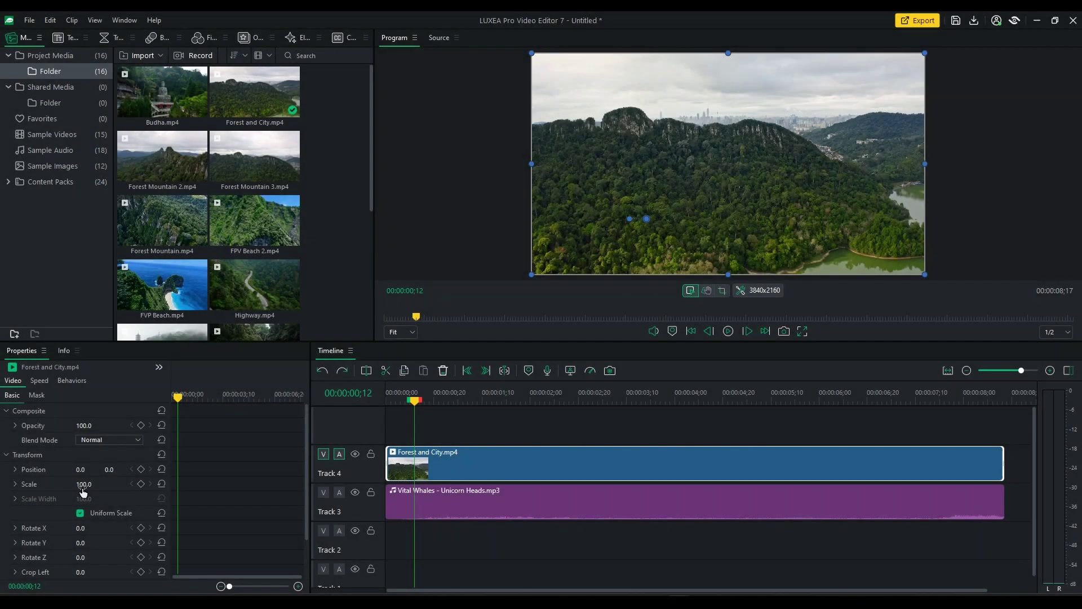
Step: Set Forest and City.mp4 Scale to 150 and keyframe Position/Scale, resetting them at 6;05
{"action": "type", "text": "150"}
{"action": "key", "text": "Return"}
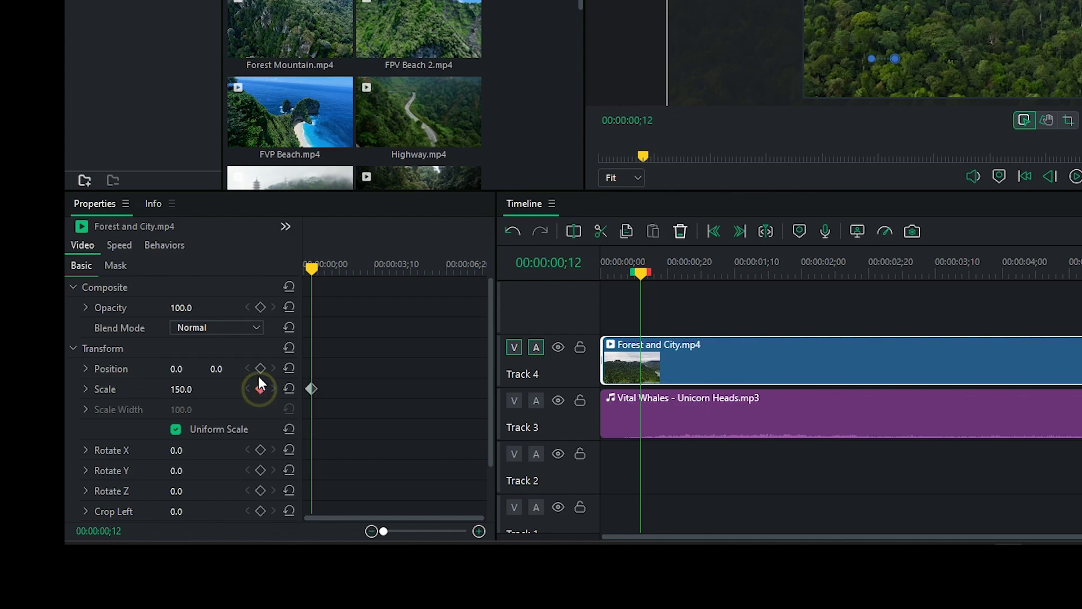
{"action": "left_click", "coordinate": [260, 368]}
{"action": "left_click_drag", "start_coordinate": [310, 266], "coordinate": [435, 269]}
{"action": "left_click_drag", "start_coordinate": [197, 394], "coordinate": [216, 368]}
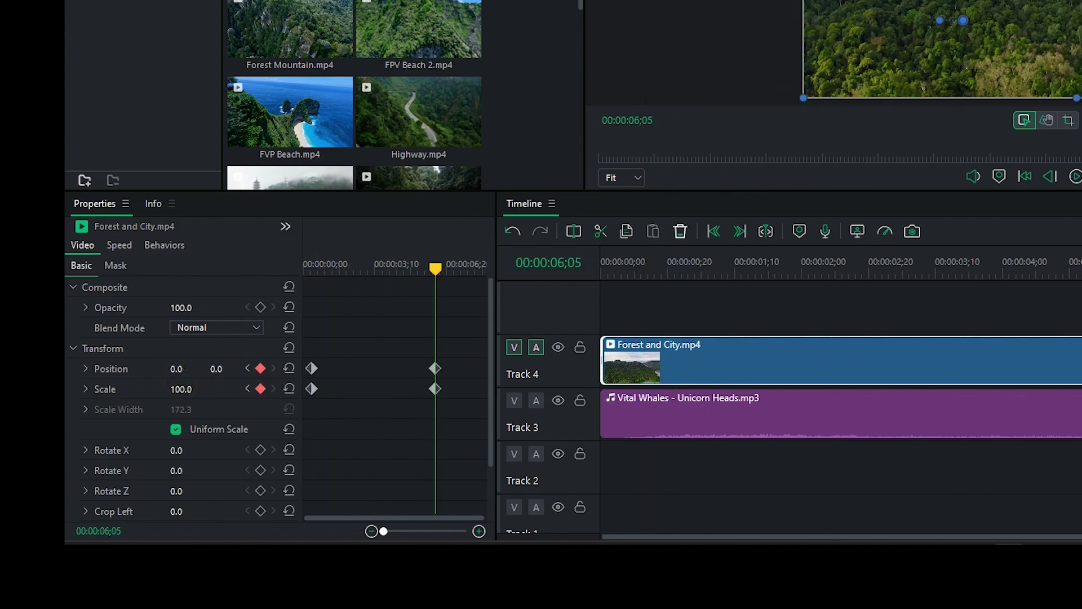
{"action": "left_click", "coordinate": [311, 389]}
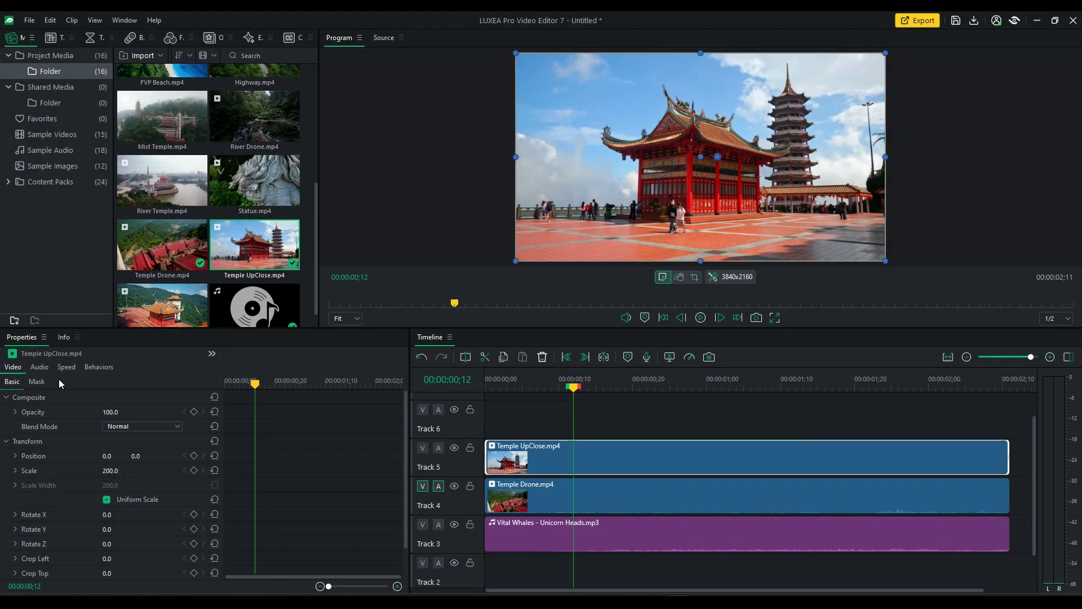
Step: Give Temple UpClose.mp4 a Circle mask with Scale 103 and Feather 24, then preview it
{"action": "left_click", "coordinate": [51, 378]}
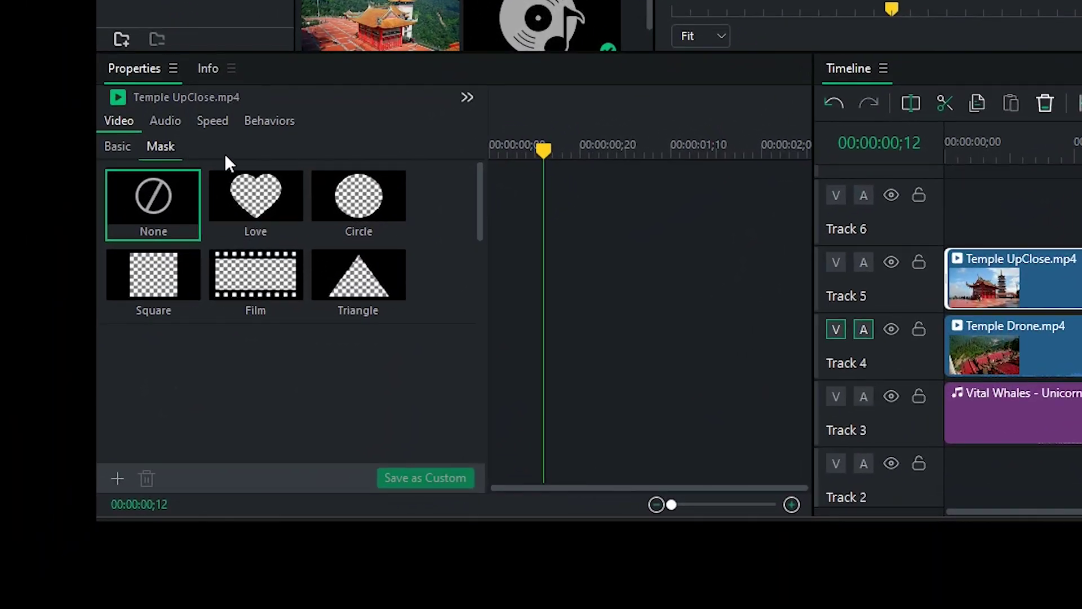
{"action": "mouse_move", "coordinate": [479, 197]}
{"action": "left_mouse_down"}
{"action": "mouse_move", "coordinate": [459, 294]}
{"action": "mouse_move", "coordinate": [474, 186]}
{"action": "left_mouse_up"}
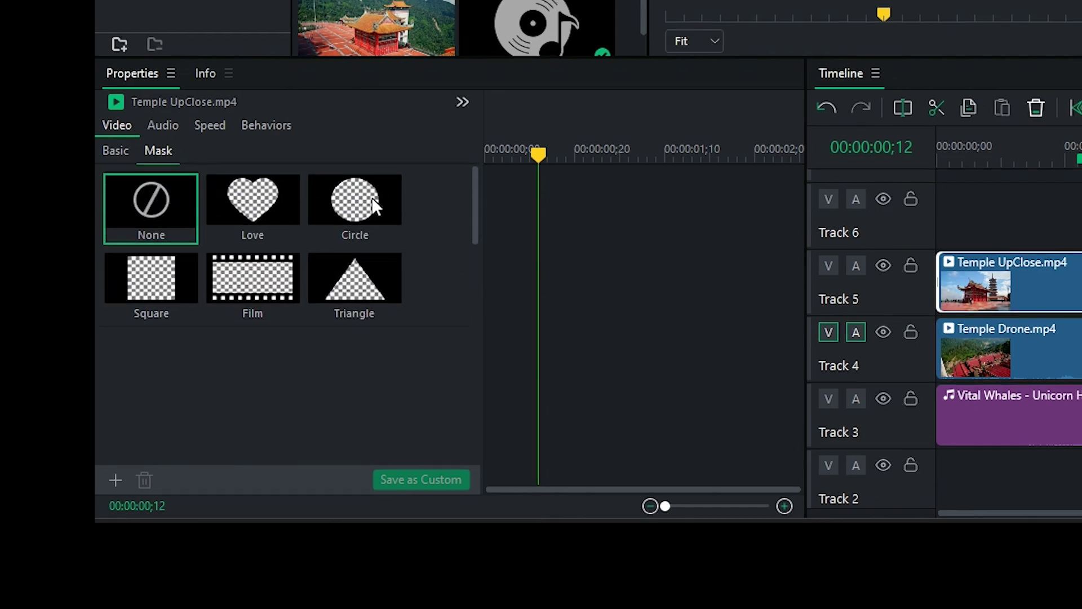
{"action": "left_click", "coordinate": [373, 204]}
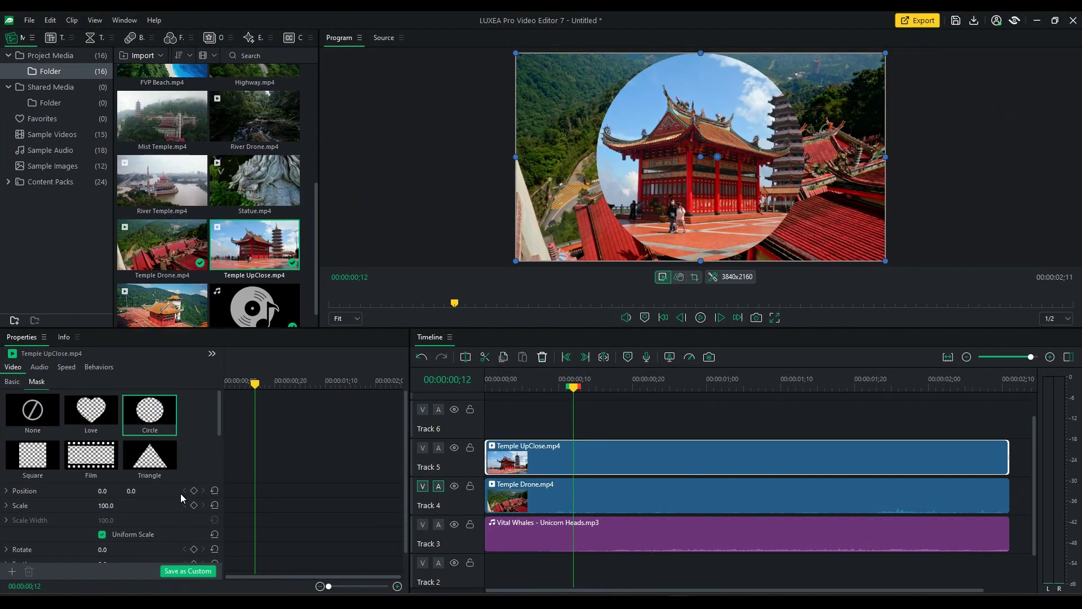
{"action": "scroll", "coordinate": [181, 497], "scroll_direction": "down", "scroll_amount": 1}
{"action": "scroll", "coordinate": [110, 477], "scroll_direction": "up", "scroll_amount": 3}
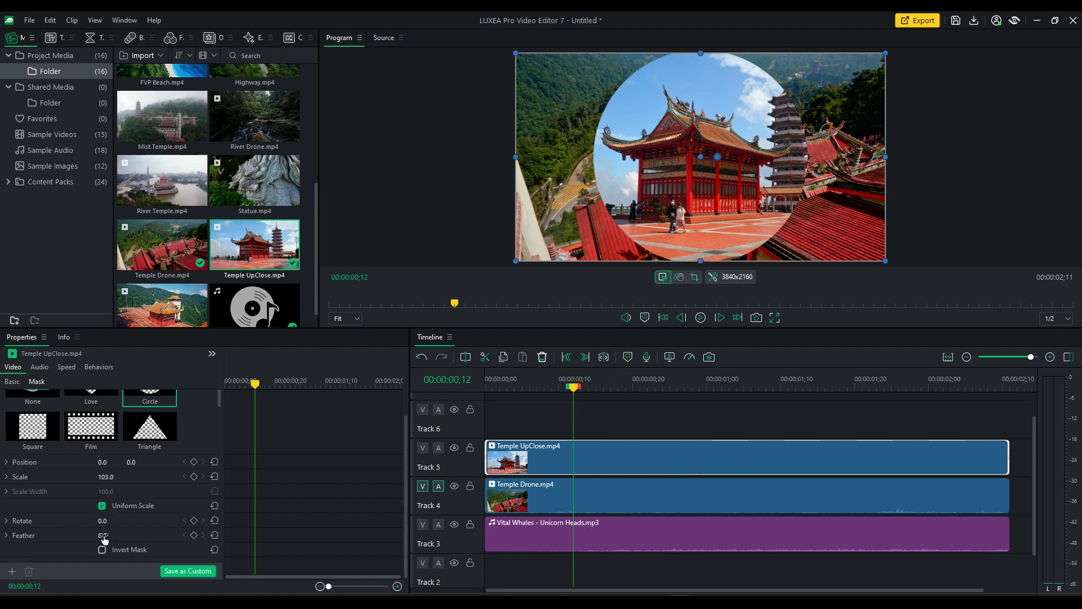
{"action": "left_click_drag", "start_coordinate": [104, 540], "coordinate": [130, 540]}
{"action": "key", "text": "space"}
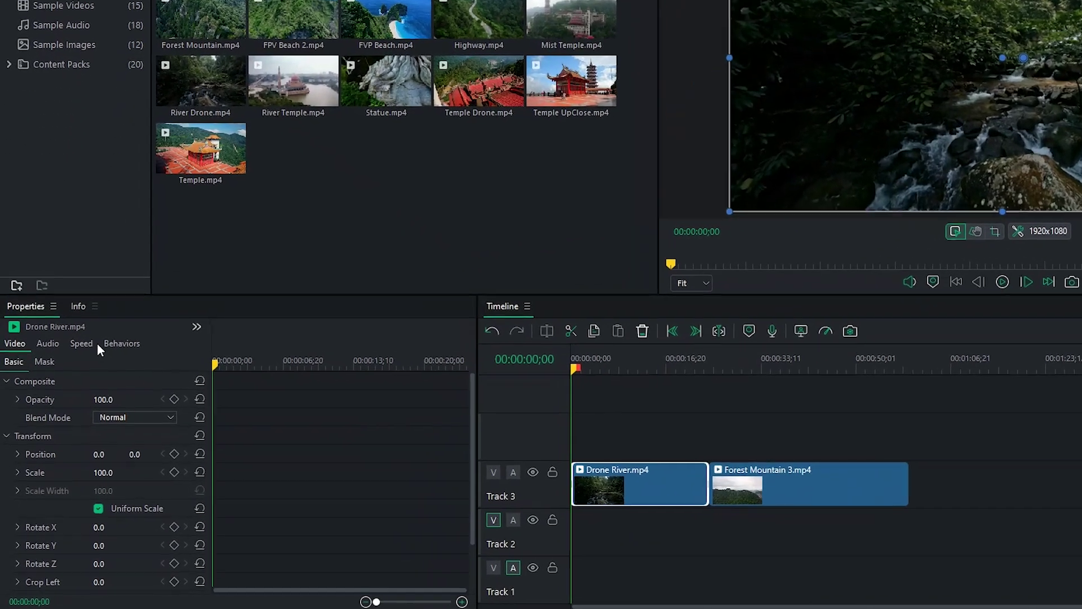
Step: Set Drone River.mp4's Uniform Speed to Reverse Speed at 4.75x
{"action": "left_click", "coordinate": [86, 344]}
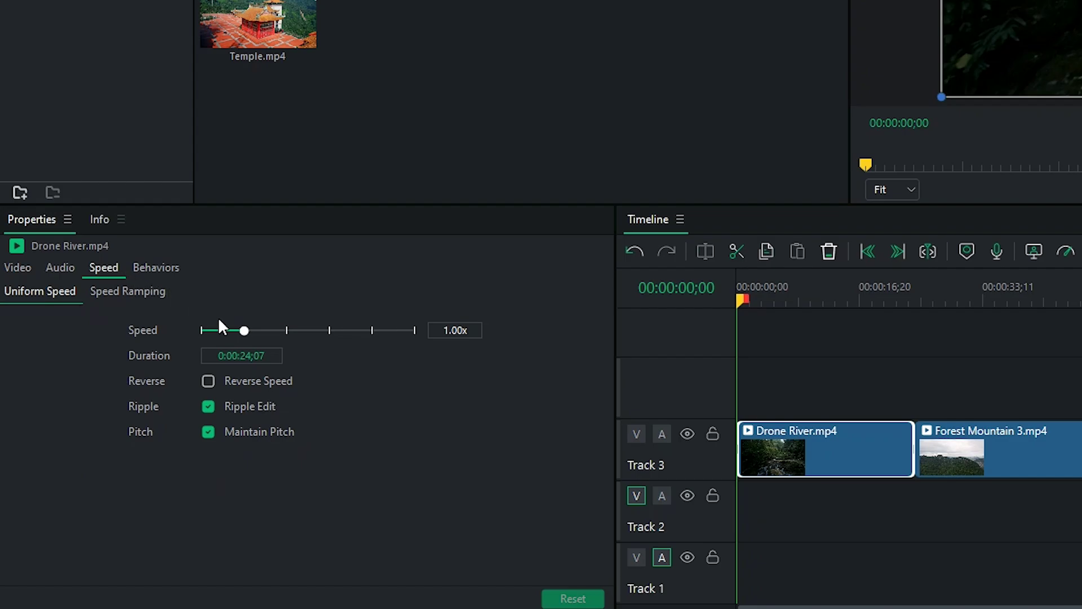
{"action": "left_click_drag", "start_coordinate": [300, 330], "coordinate": [302, 329]}
{"action": "left_click", "coordinate": [787, 350]}
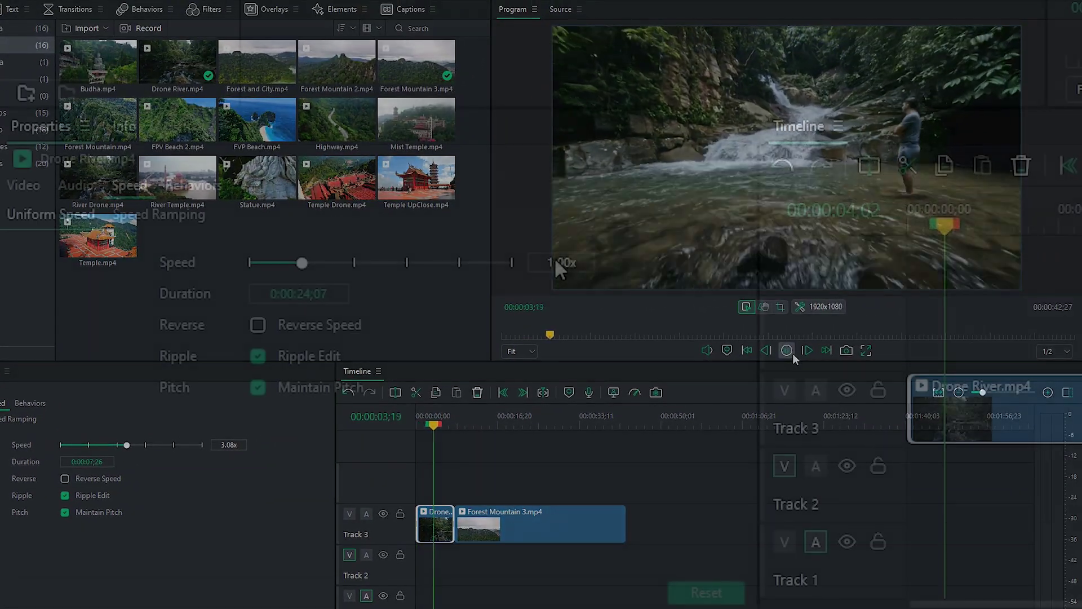
{"action": "left_click", "coordinate": [258, 325]}
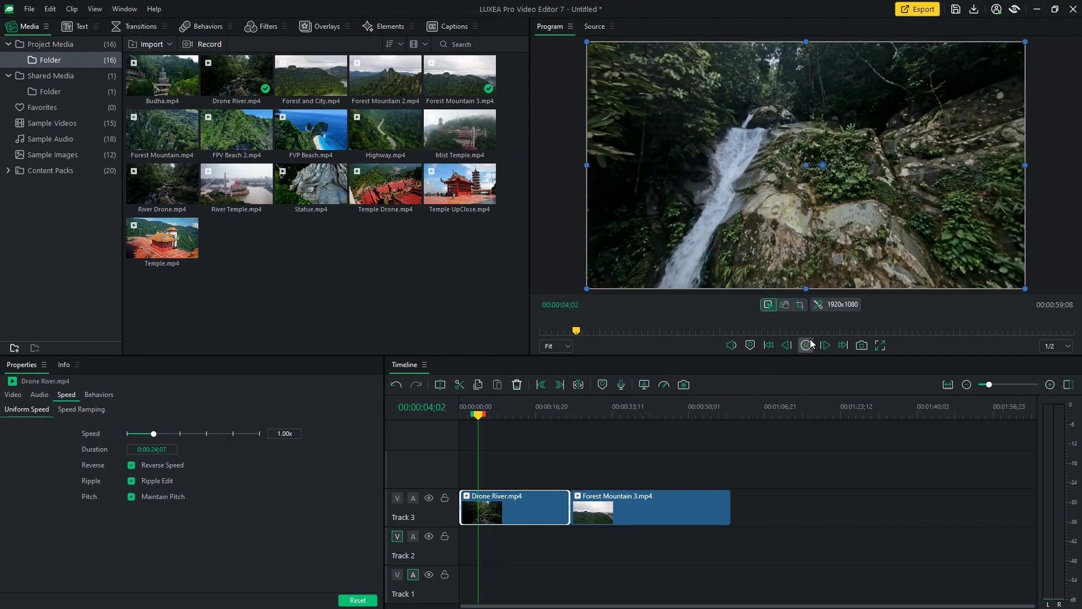
{"action": "left_click", "coordinate": [810, 345]}
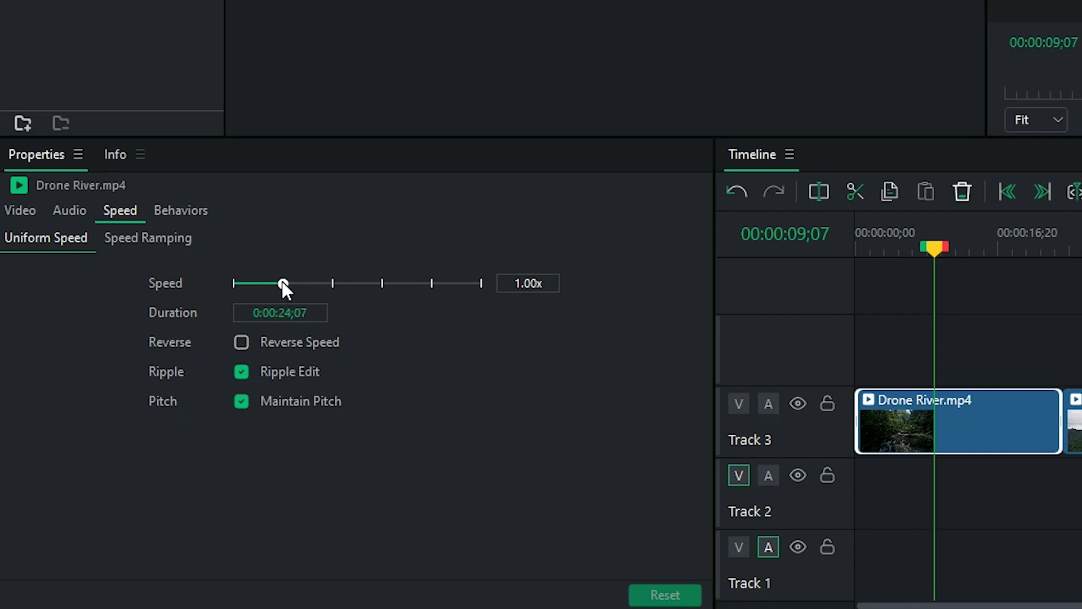
{"action": "left_click_drag", "start_coordinate": [283, 285], "coordinate": [380, 288]}
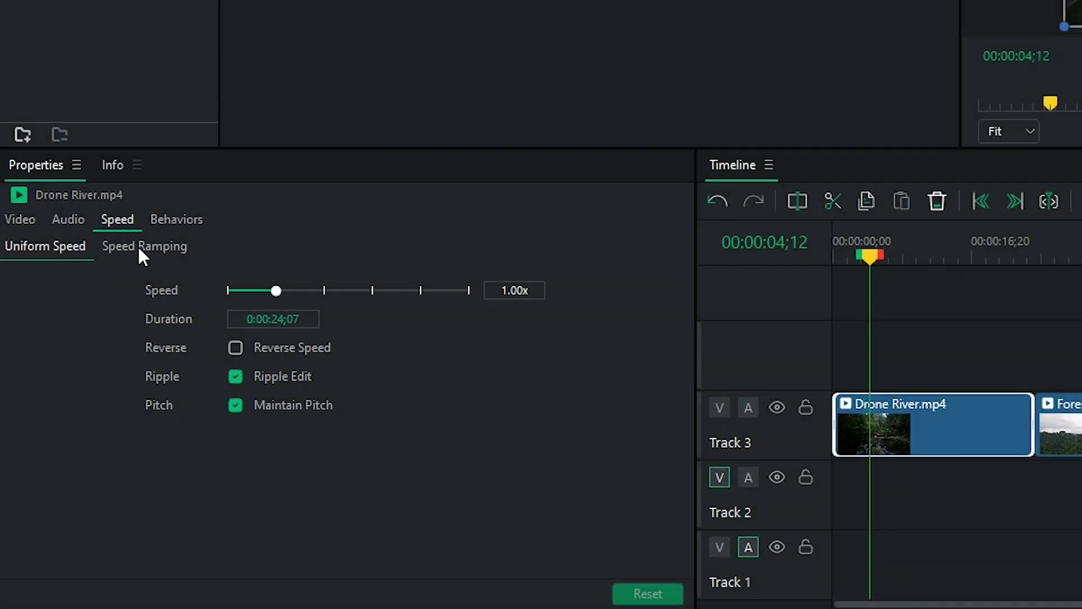
Step: Apply the Jumper ramp to Drone River.mp4, reshape its curve with a 1x baseline, and preview
{"action": "left_click", "coordinate": [140, 247]}
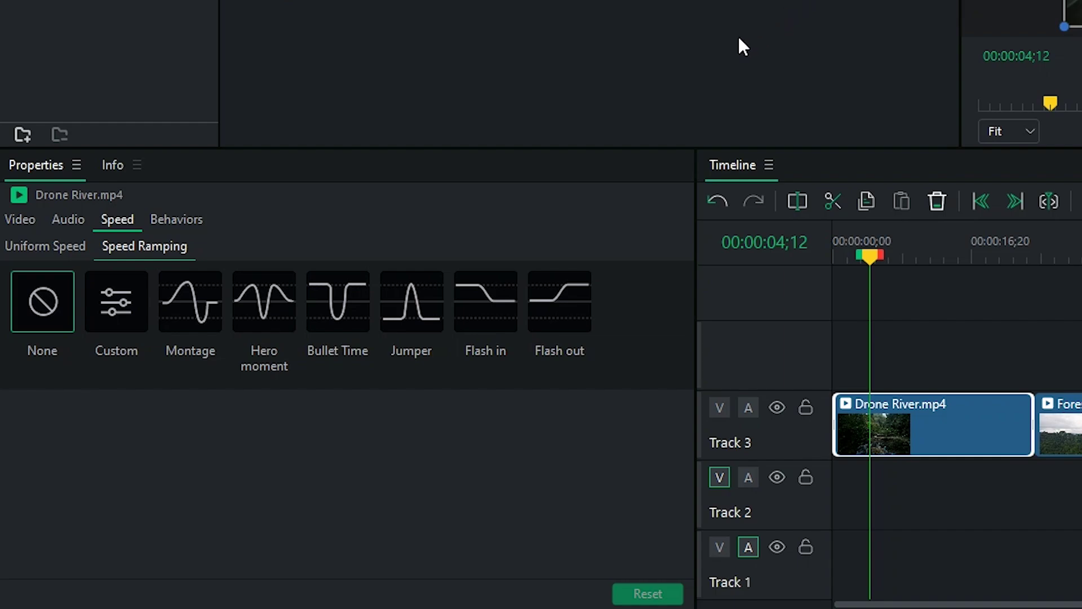
{"action": "left_click", "coordinate": [411, 304]}
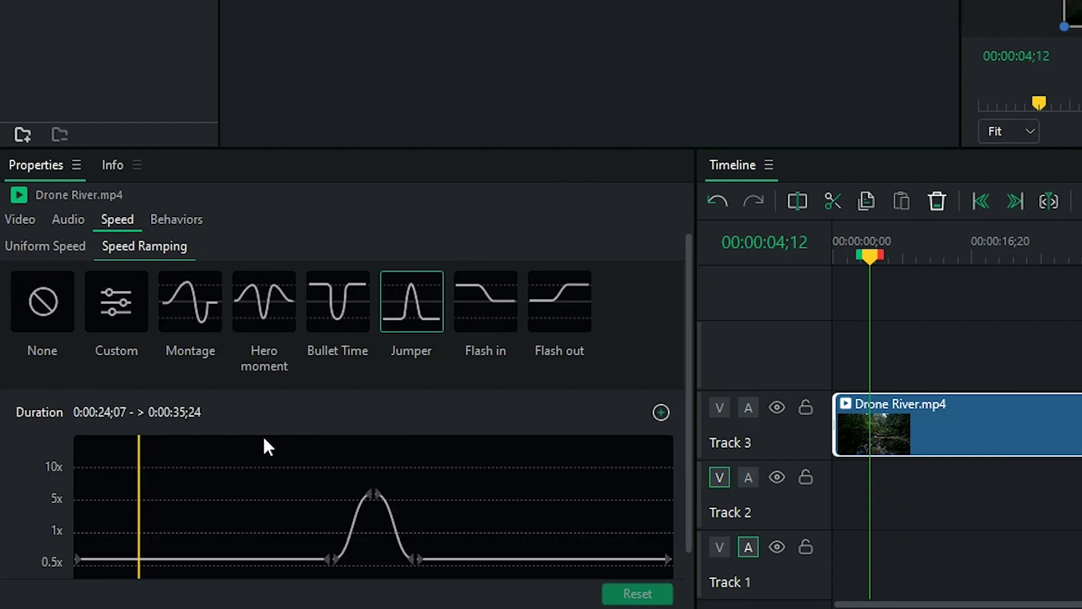
{"action": "left_click_drag", "start_coordinate": [137, 484], "coordinate": [290, 481]}
{"action": "left_click_drag", "start_coordinate": [328, 559], "coordinate": [241, 560]}
{"action": "left_click_drag", "start_coordinate": [418, 559], "coordinate": [483, 560]}
{"action": "left_click_drag", "start_coordinate": [350, 434], "coordinate": [345, 512]}
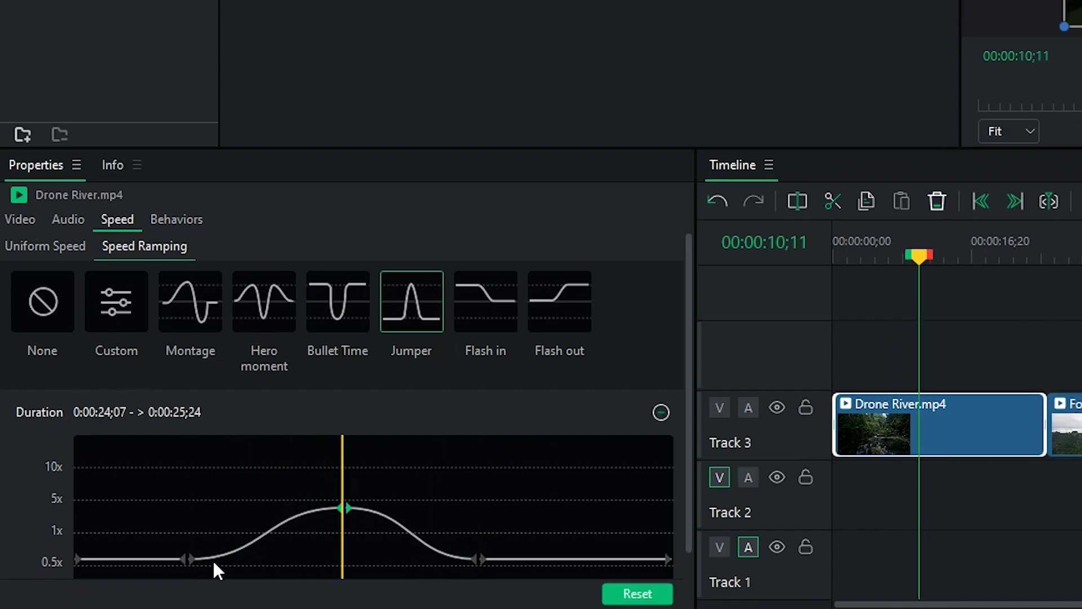
{"action": "left_click_drag", "start_coordinate": [192, 558], "coordinate": [189, 532]}
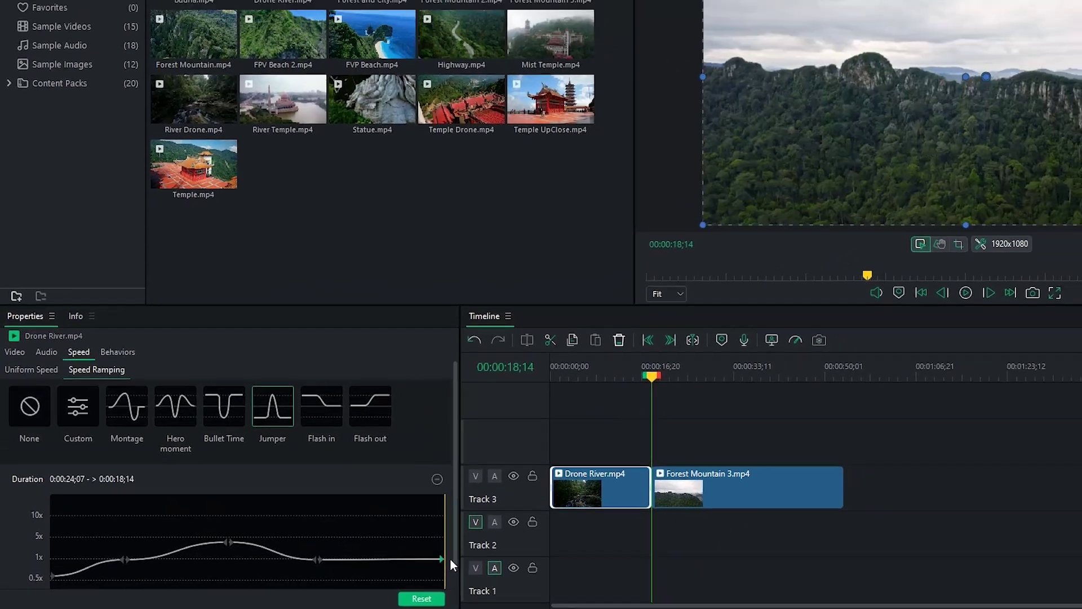
{"action": "left_click", "coordinate": [77, 532]}
{"action": "key", "text": "space"}
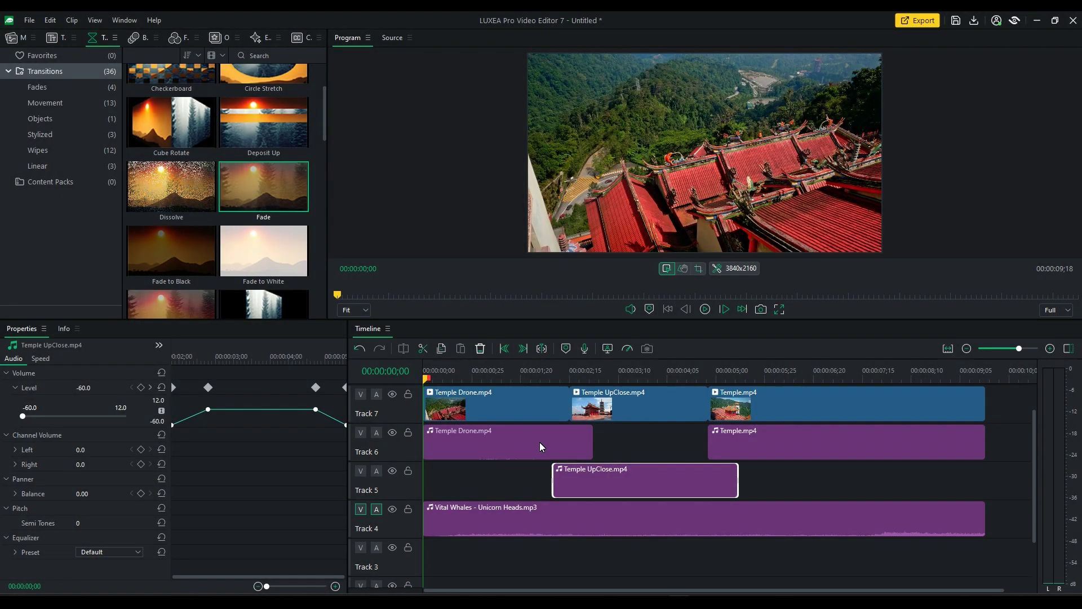
Step: Stop playback and rewind the playhead to the start of the timeline
{"action": "left_click", "coordinate": [540, 442]}
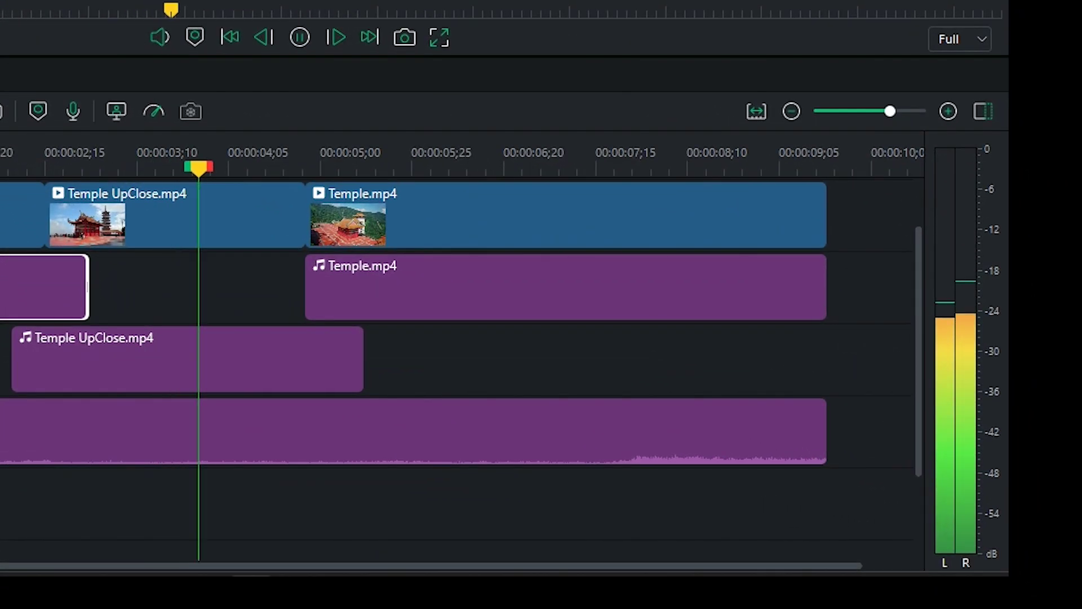
{"action": "left_click", "coordinate": [307, 37]}
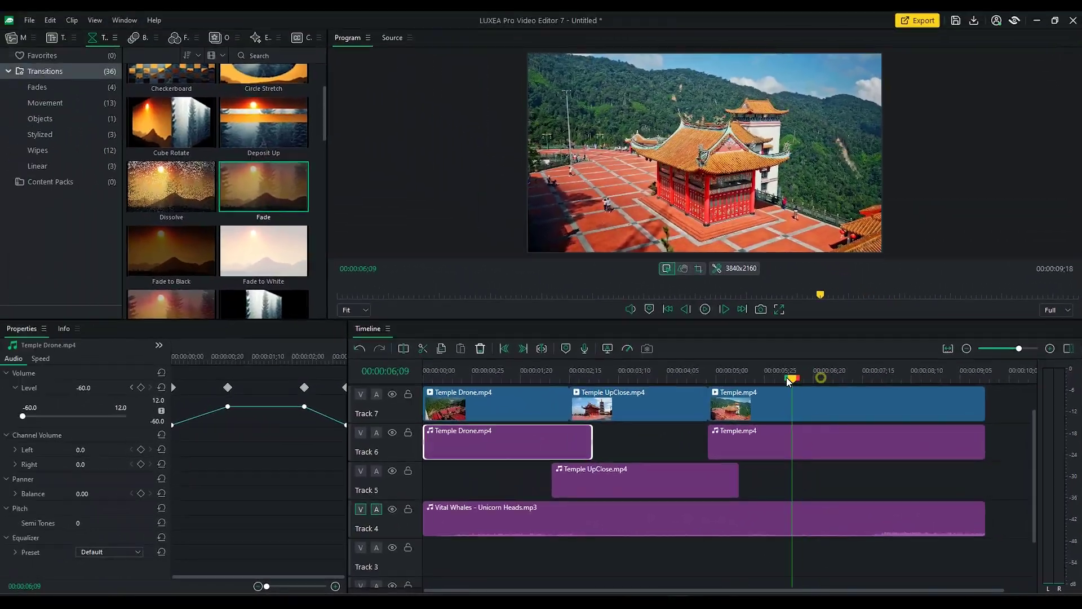
{"action": "left_click_drag", "start_coordinate": [788, 379], "coordinate": [352, 398]}
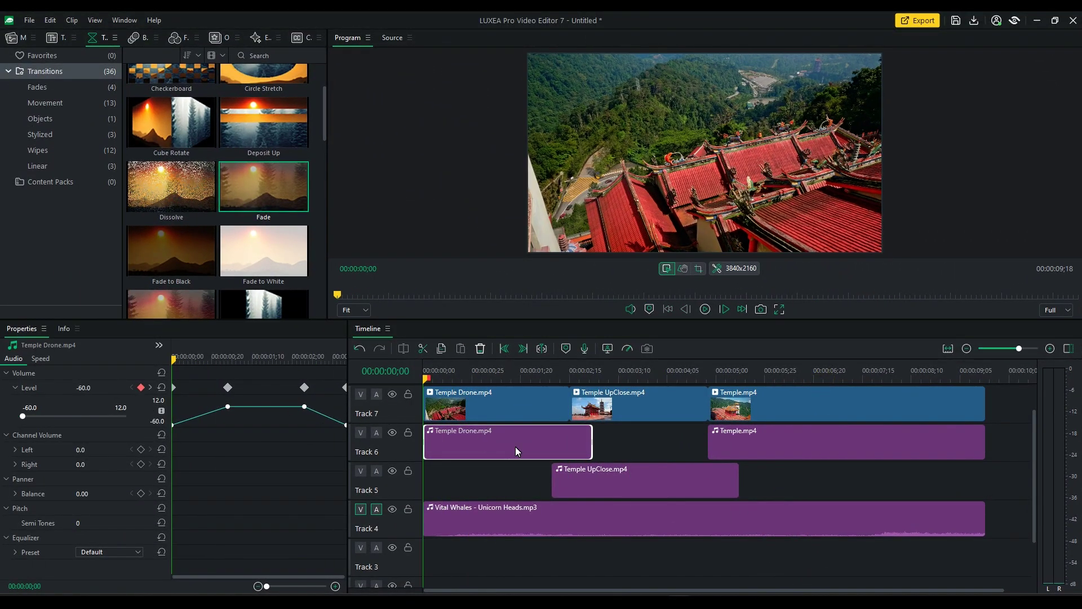
Step: Keyframe the Track 5 Temple UpClose audio volume from 02;06, fading from -60.0 to -20.0
{"action": "left_click", "coordinate": [589, 482]}
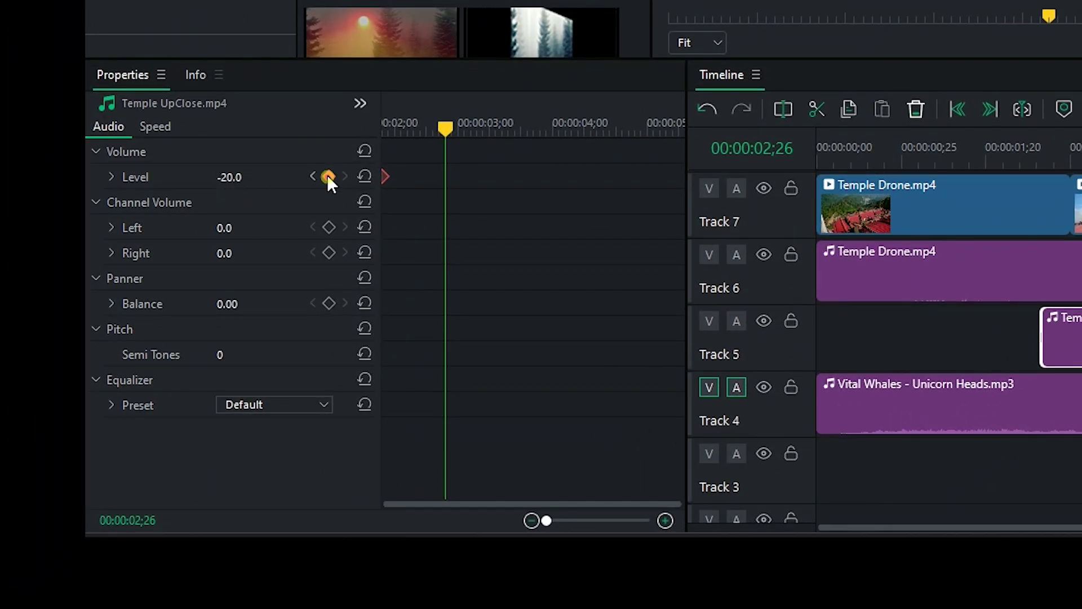
{"action": "left_click_drag", "start_coordinate": [451, 137], "coordinate": [346, 140]}
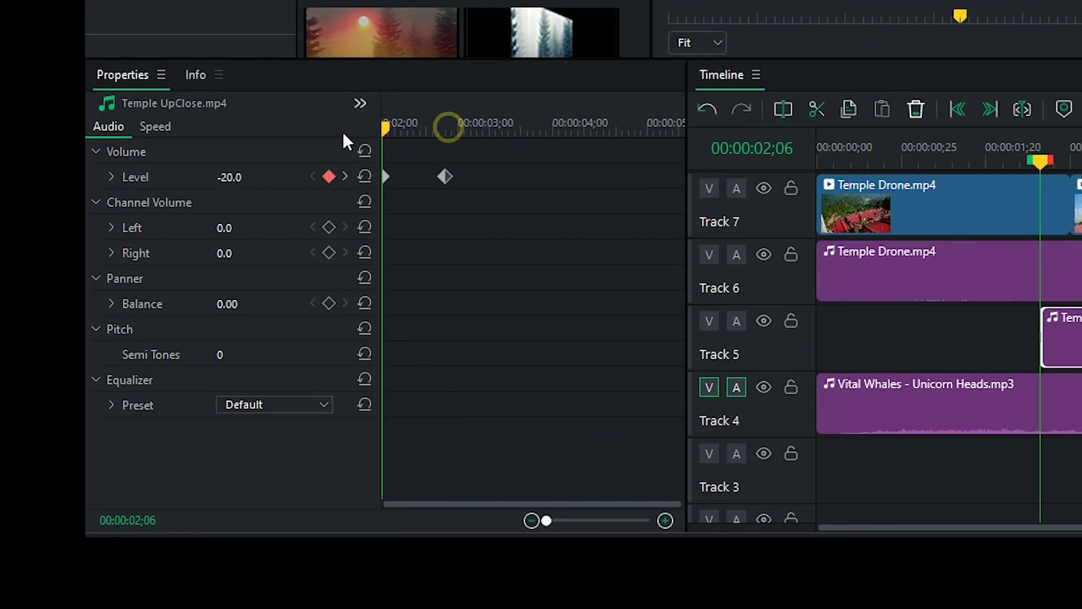
{"action": "left_click", "coordinate": [111, 176]}
{"action": "left_click", "coordinate": [228, 174]}
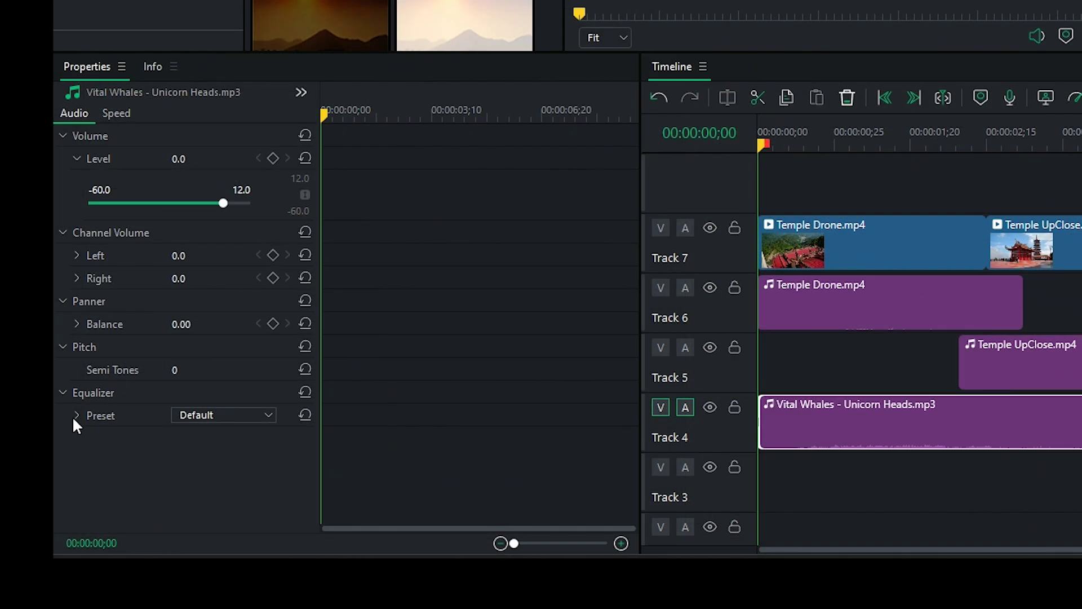
Step: Set the Vital Whales clip's equalizer preset, trying Soft before settling on Jazz
{"action": "left_click", "coordinate": [111, 462]}
{"action": "left_click_drag", "start_coordinate": [634, 284], "coordinate": [634, 331]}
{"action": "left_click", "coordinate": [266, 369]}
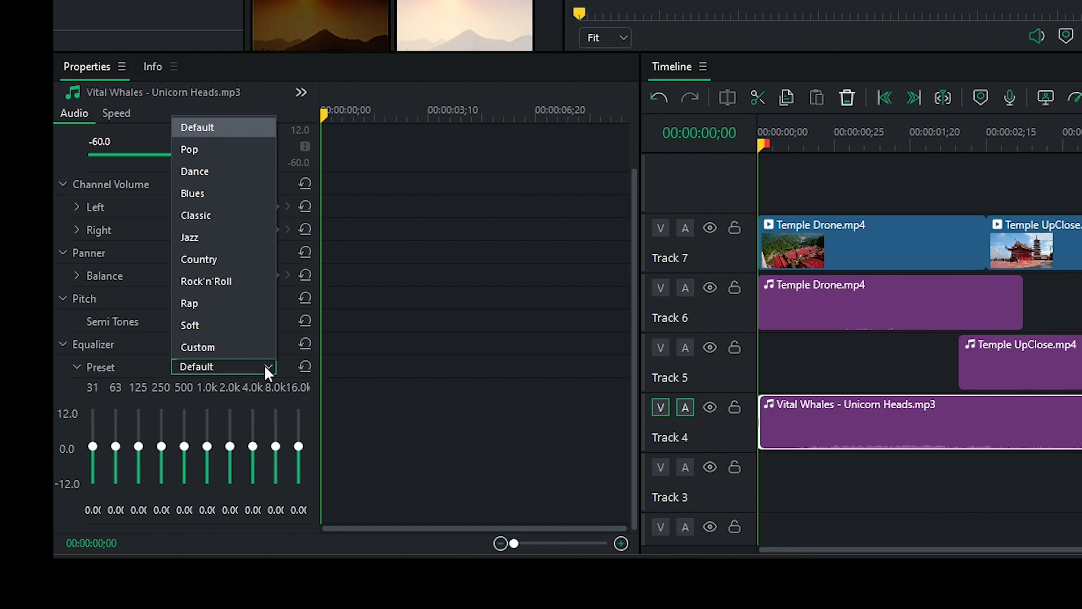
{"action": "left_click", "coordinate": [265, 367]}
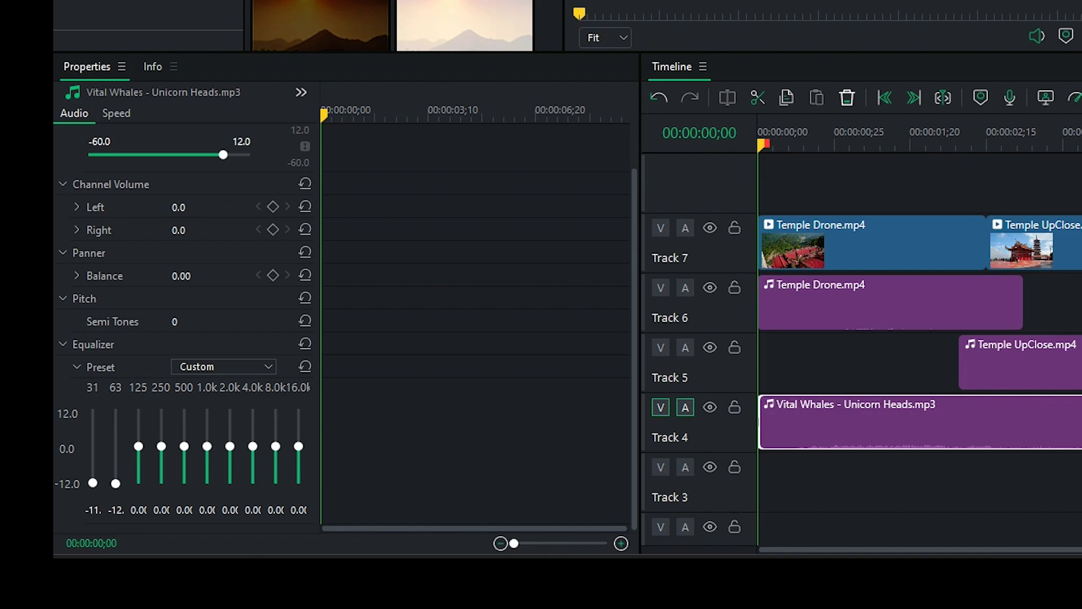
{"action": "left_click", "coordinate": [245, 364]}
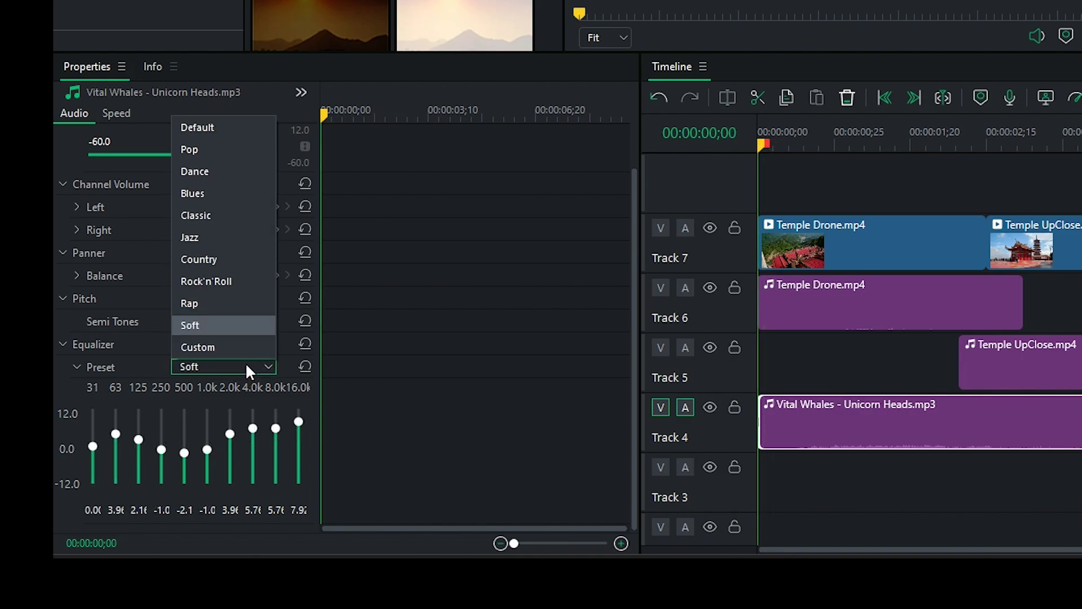
{"action": "left_click", "coordinate": [224, 237]}
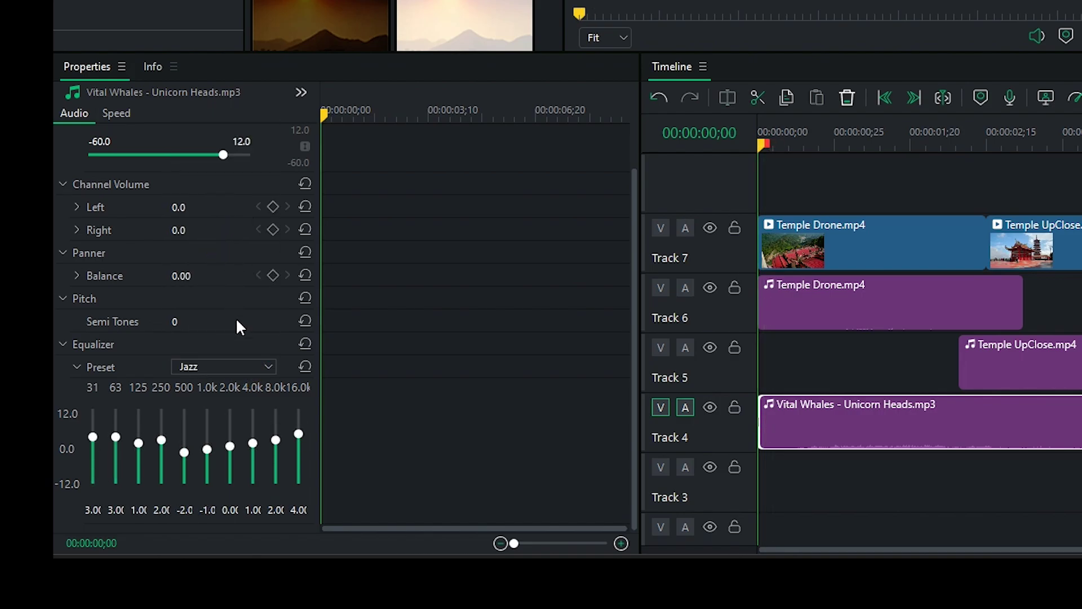
{"action": "left_click", "coordinate": [233, 367]}
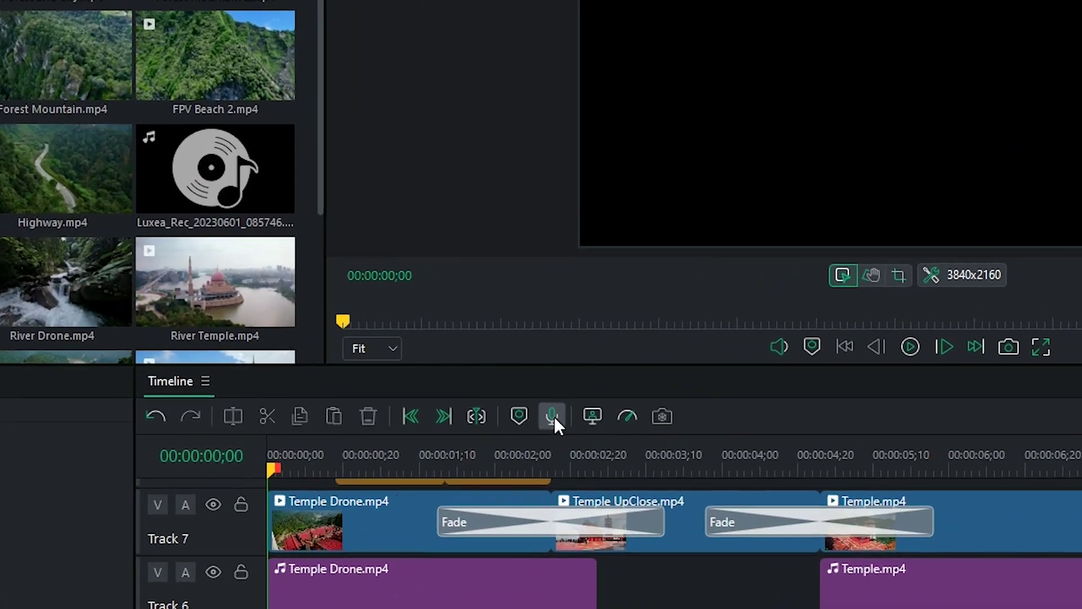
Step: Record a microphone voiceover and add it to Track 4 as Luxea_Rec_20230601_090749.wav
{"action": "left_click", "coordinate": [546, 360]}
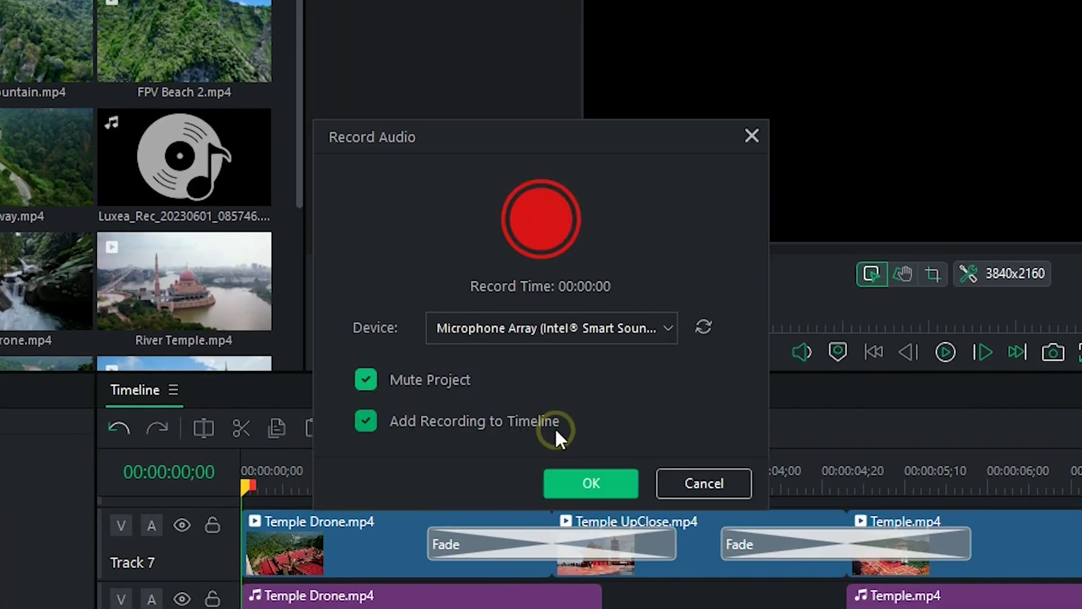
{"action": "left_click", "coordinate": [540, 220]}
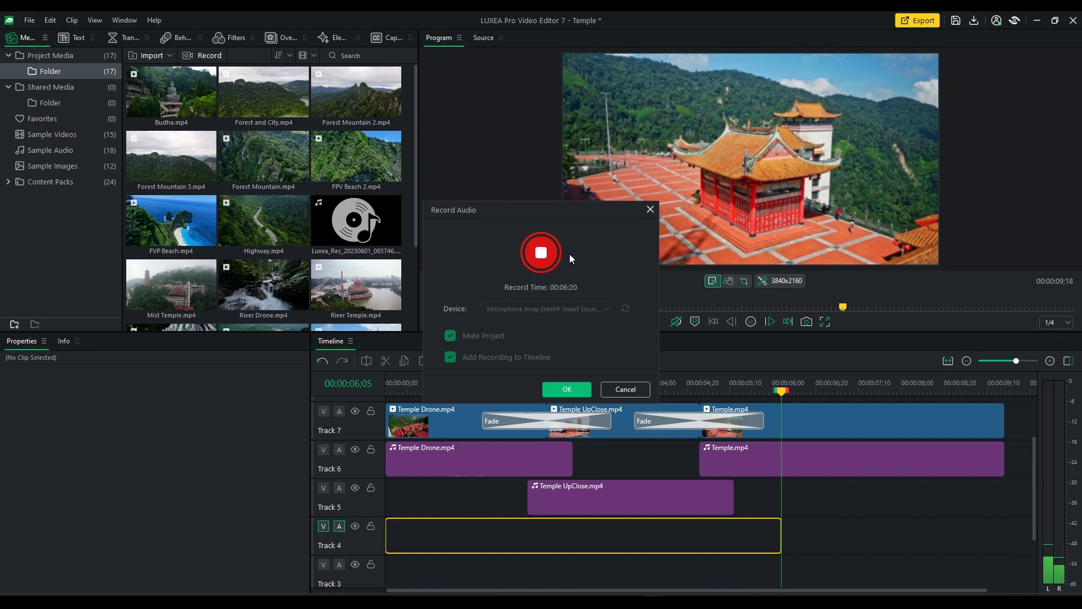
{"action": "left_click", "coordinate": [543, 253]}
{"action": "left_click", "coordinate": [563, 392]}
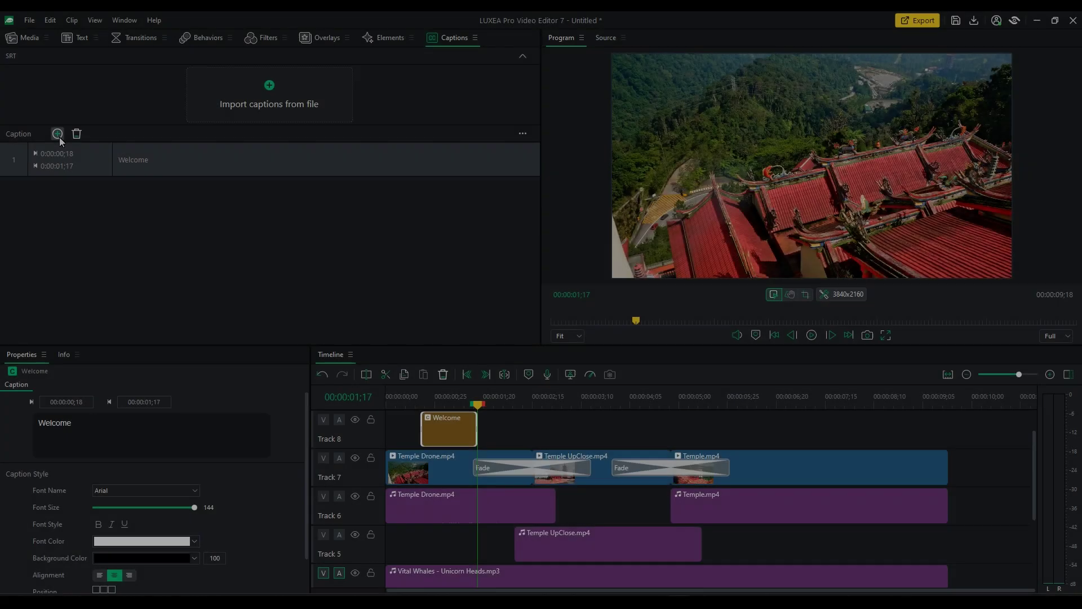
Step: Add a 'This video will showcase' caption ending at 02;15, font size 144, fully opaque background
{"action": "left_click", "coordinate": [57, 134]}
{"action": "left_click_drag", "start_coordinate": [710, 432], "coordinate": [547, 431]}
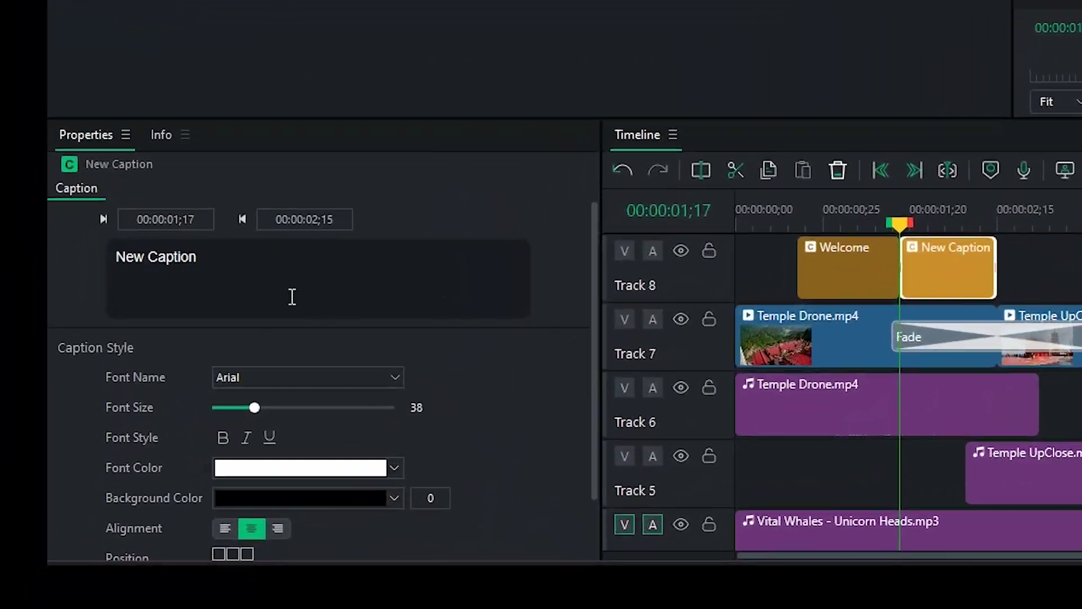
{"action": "triple_click", "coordinate": [118, 425]}
{"action": "type", "text": "This video will showcase"}
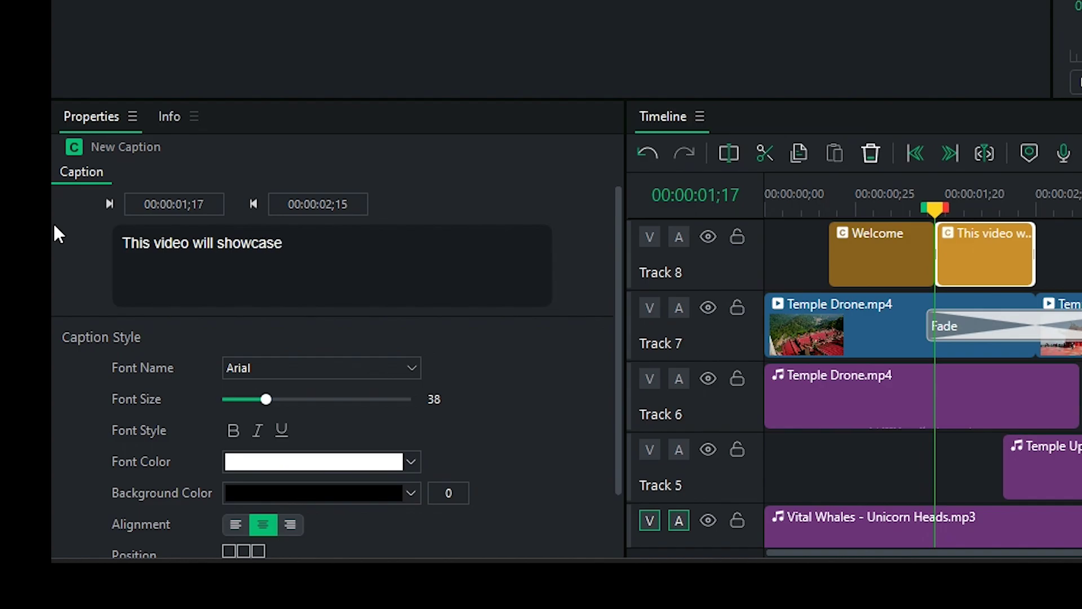
{"action": "scroll", "coordinate": [617, 286], "scroll_direction": "down", "scroll_amount": 2}
{"action": "left_click_drag", "start_coordinate": [265, 329], "coordinate": [442, 349]}
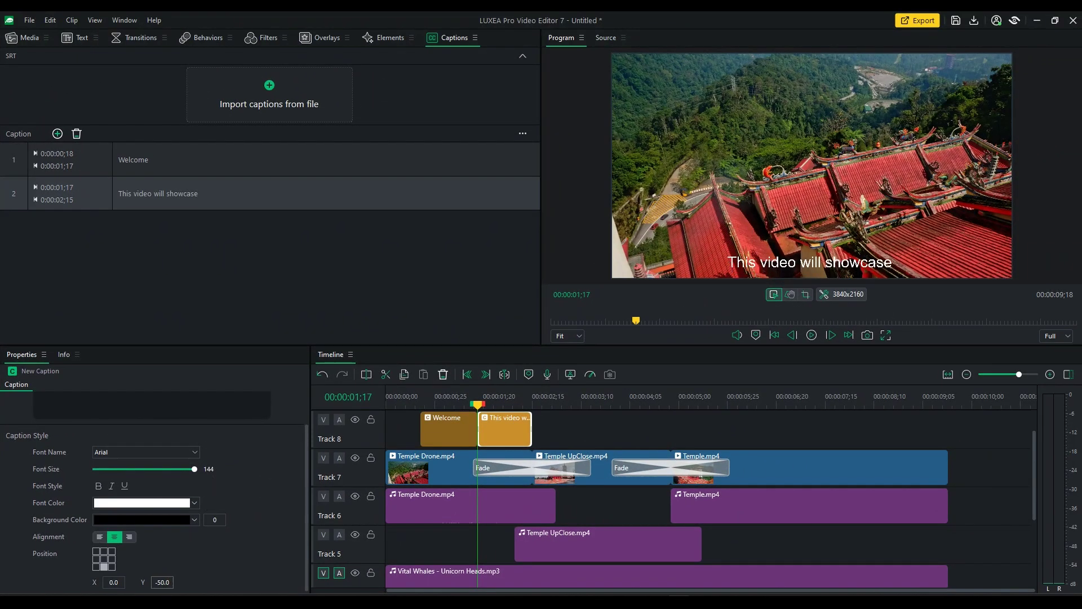
{"action": "left_click_drag", "start_coordinate": [214, 519], "coordinate": [215, 527]}
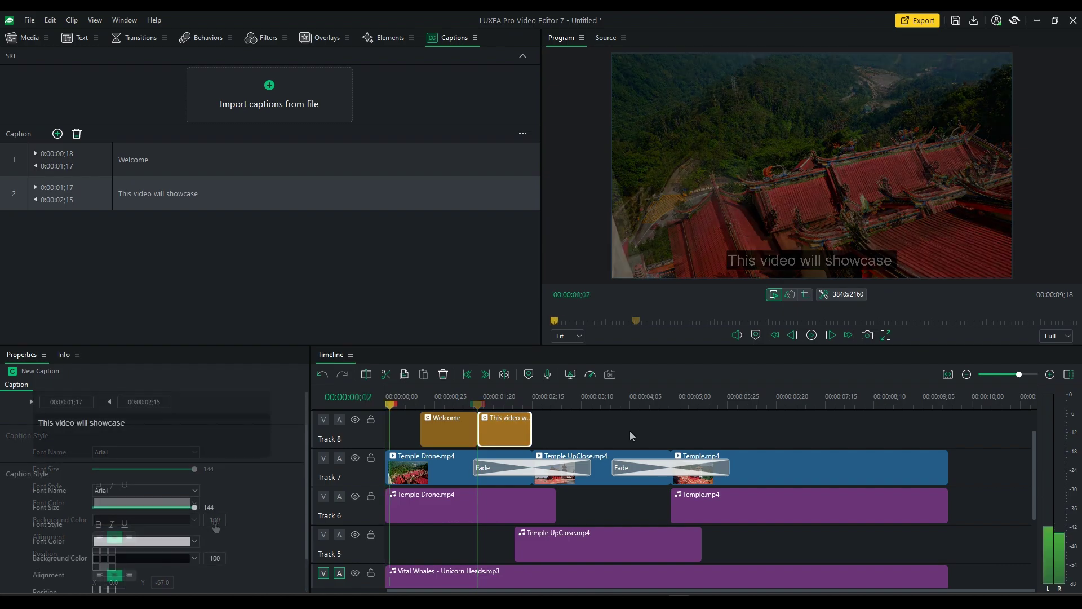
{"action": "key", "text": "space"}
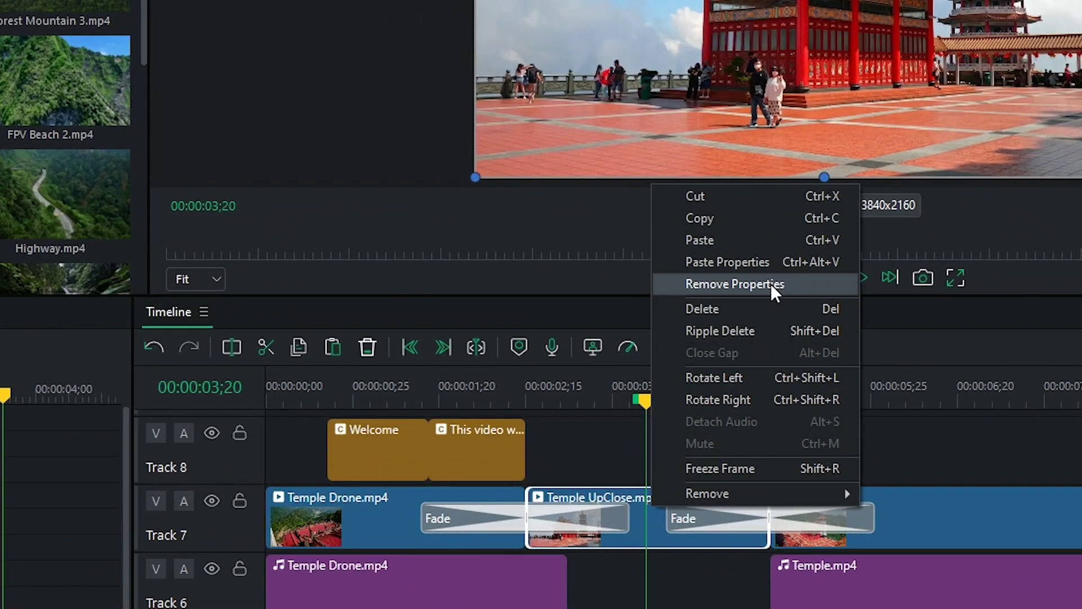
Step: Bring up the Paste Properties choices for the Temple UpClose clip on the timeline
{"action": "left_click", "coordinate": [770, 266]}
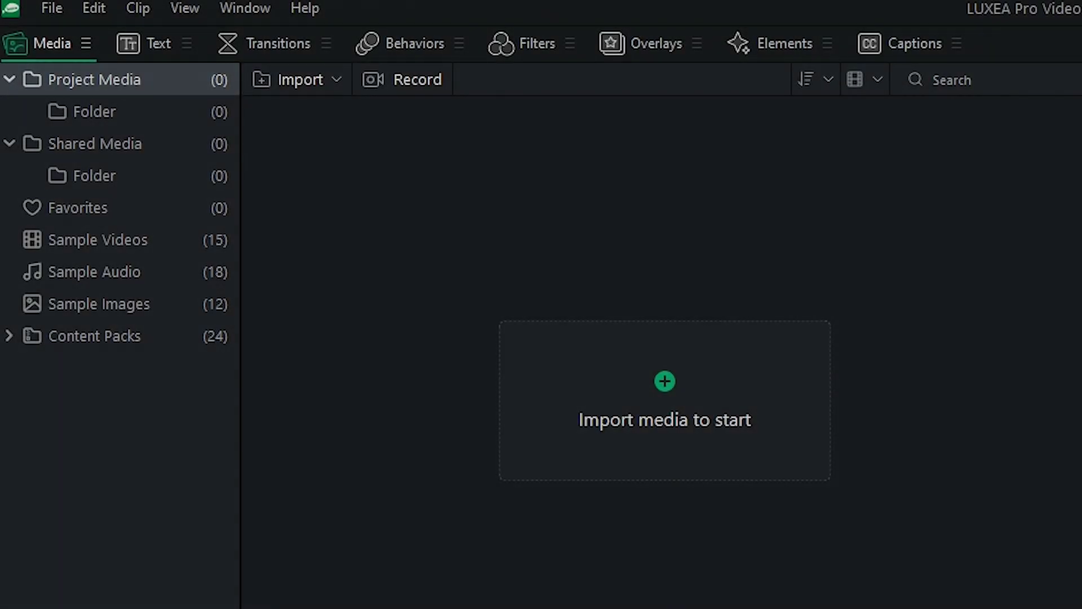
Step: Open the LUXEA Pro Video Recorder 7 panel from the Media panel's Record option
{"action": "left_click", "coordinate": [394, 78]}
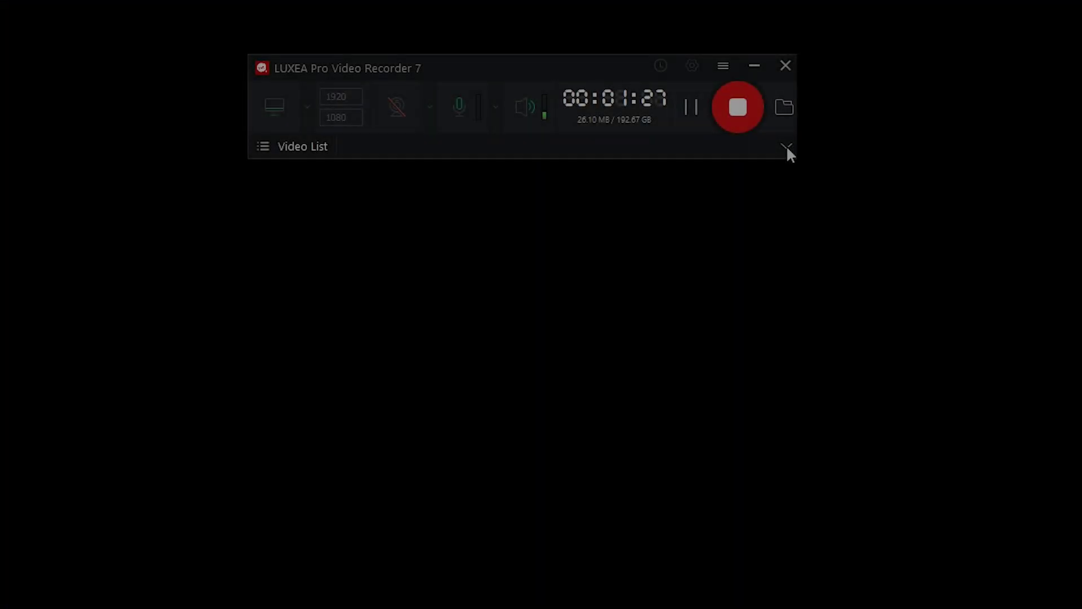
Step: Enable Auto Stop by File size at 500 MB, with Put computer to sleep on completion
{"action": "left_click", "coordinate": [786, 147]}
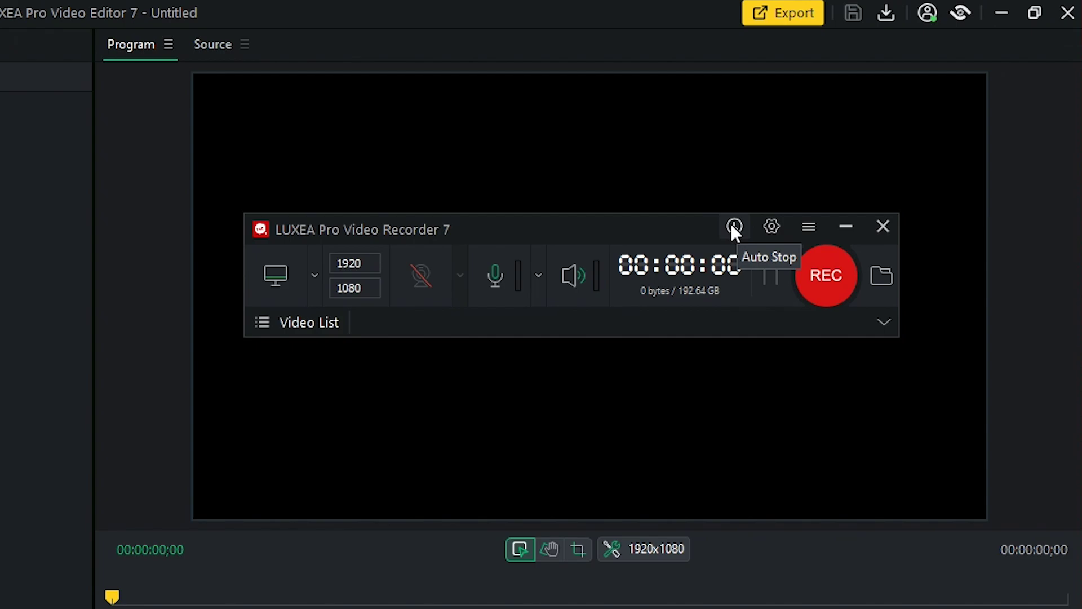
{"action": "left_click", "coordinate": [730, 224]}
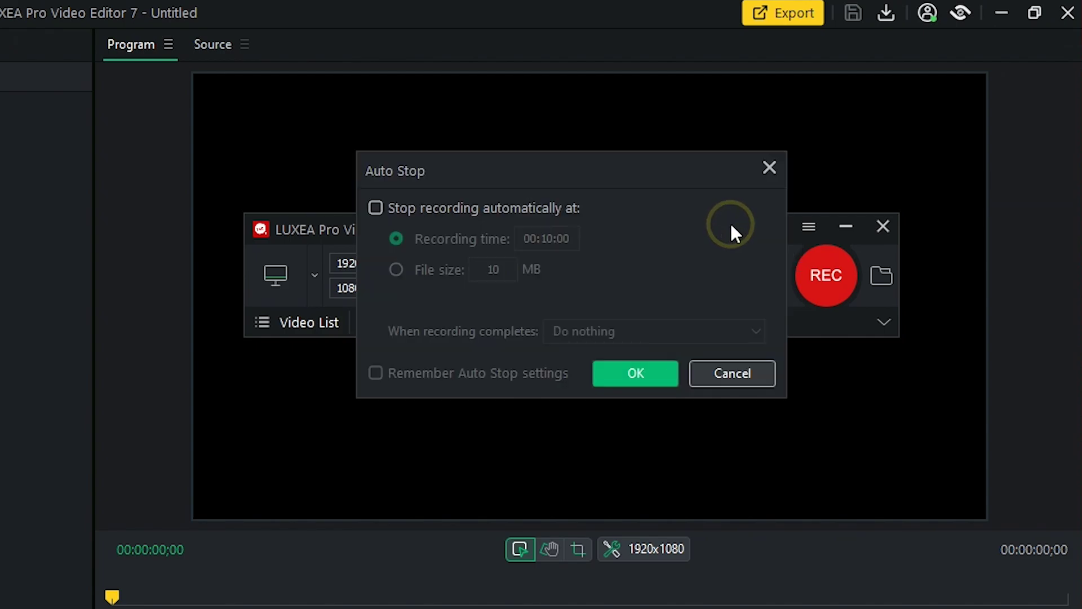
{"action": "left_click", "coordinate": [376, 208]}
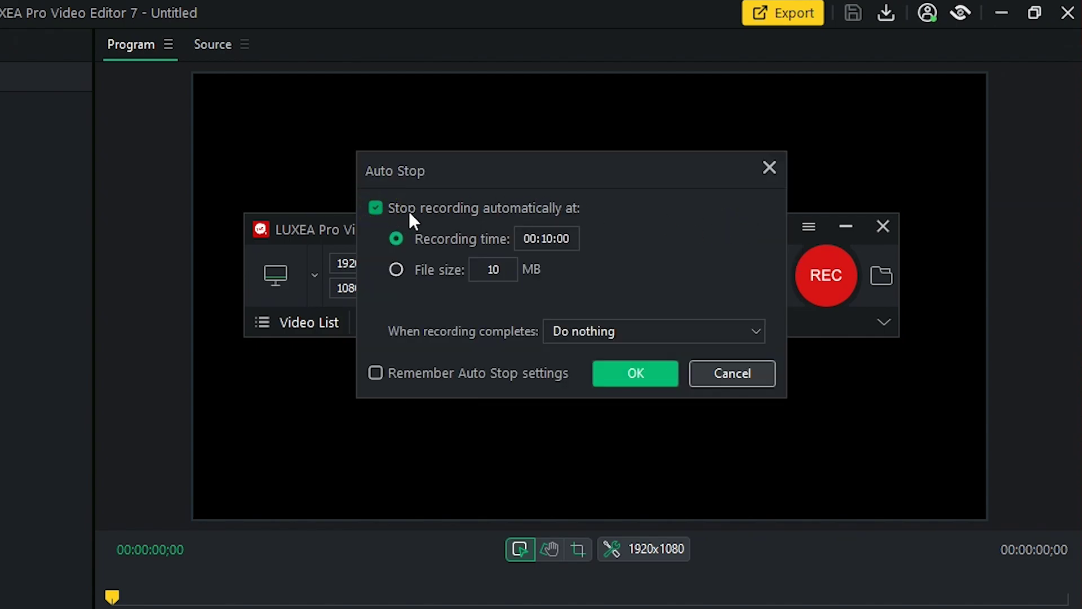
{"action": "left_click", "coordinate": [397, 270]}
{"action": "double_click", "coordinate": [494, 269]}
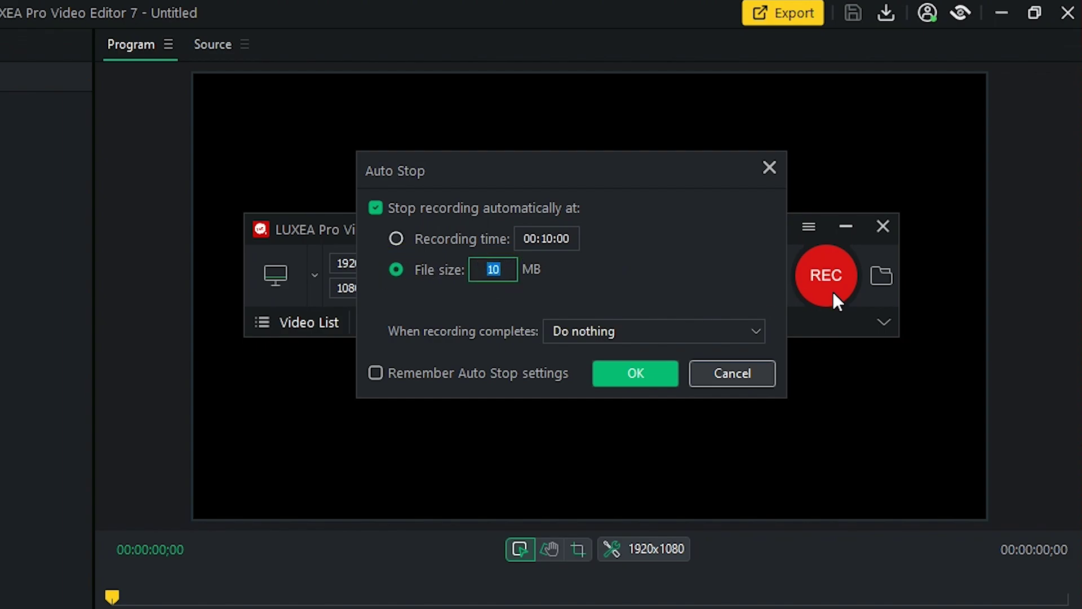
{"action": "type", "text": "500"}
{"action": "left_click", "coordinate": [675, 332]}
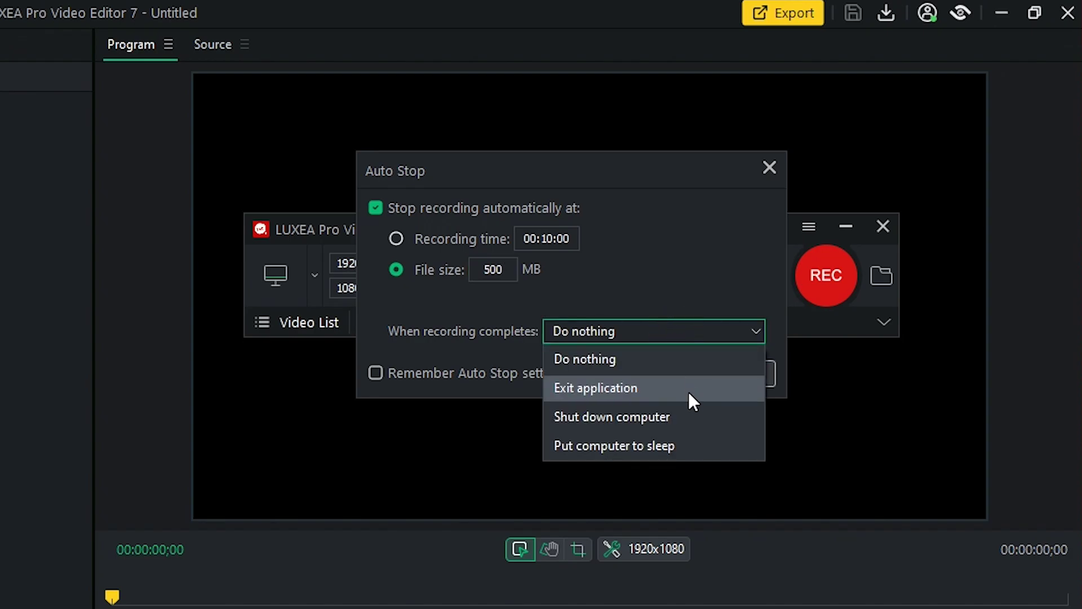
{"action": "left_click", "coordinate": [682, 444]}
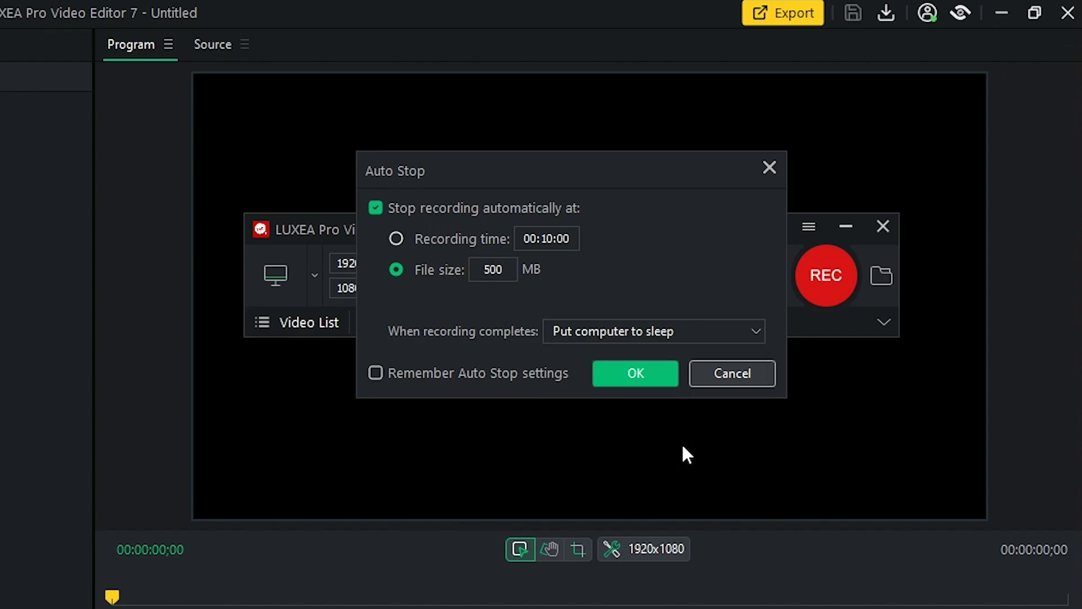